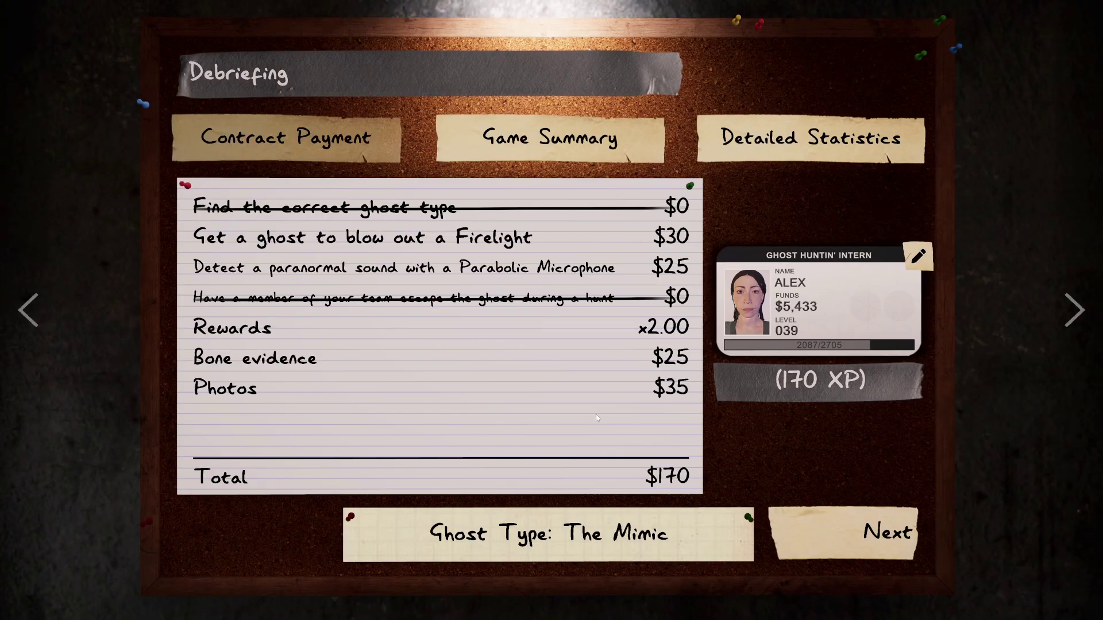
Leave the debriefing and vote for Brownstone High School on the contract board
left_click(791, 533)
left_click(29, 308)
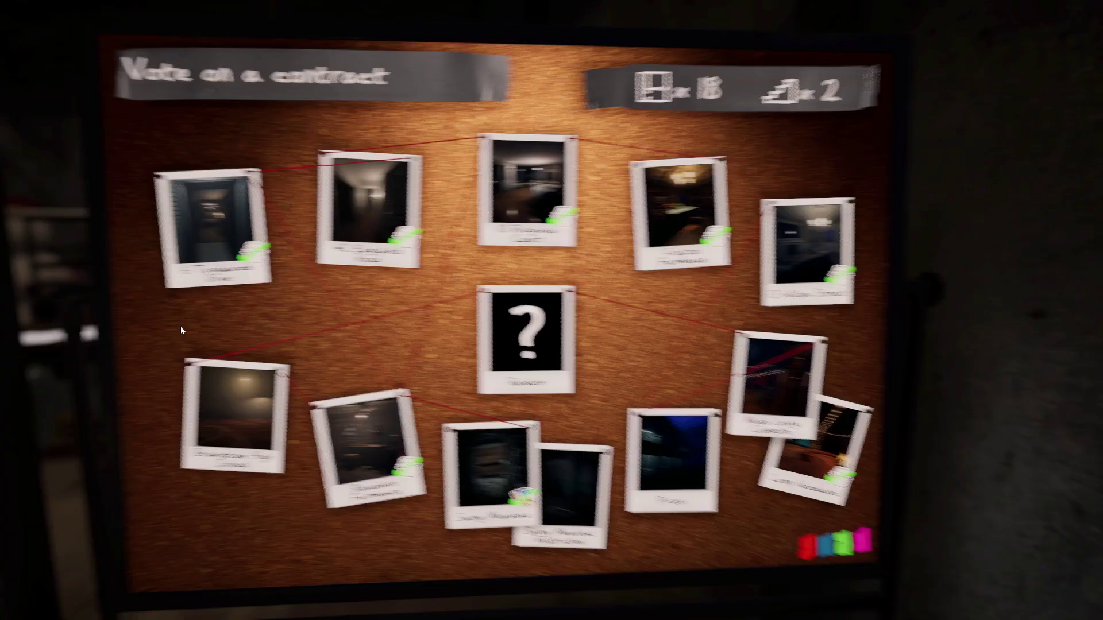
left_click(301, 395)
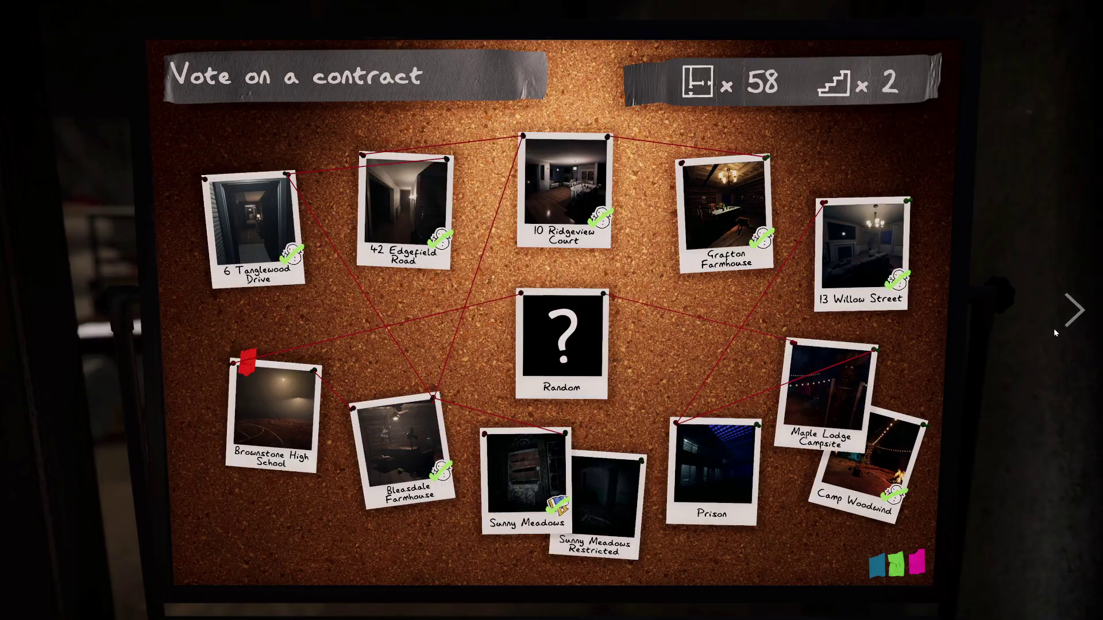
left_click(1071, 311)
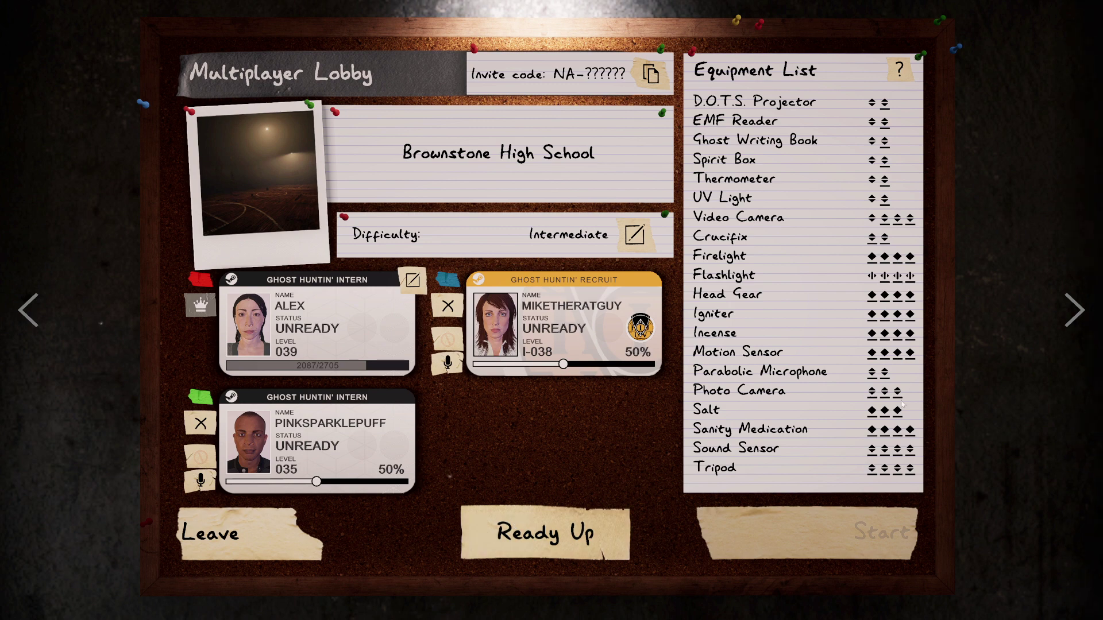
Mark yourself ready, then review the equipment shop loadout and return to the lobby
left_click(554, 528)
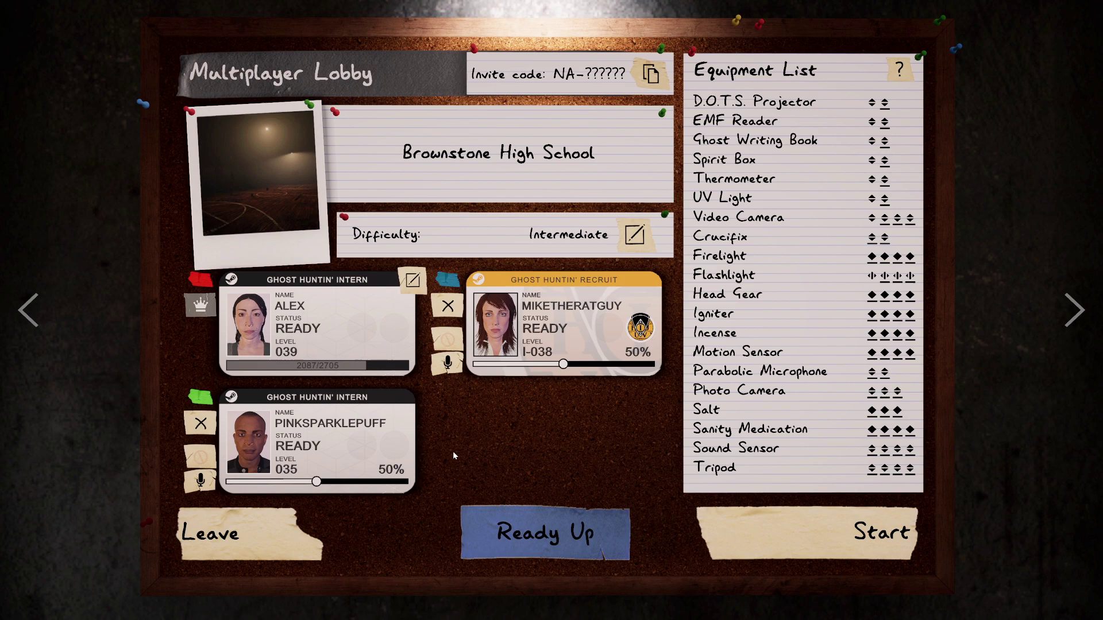
left_click(1071, 310)
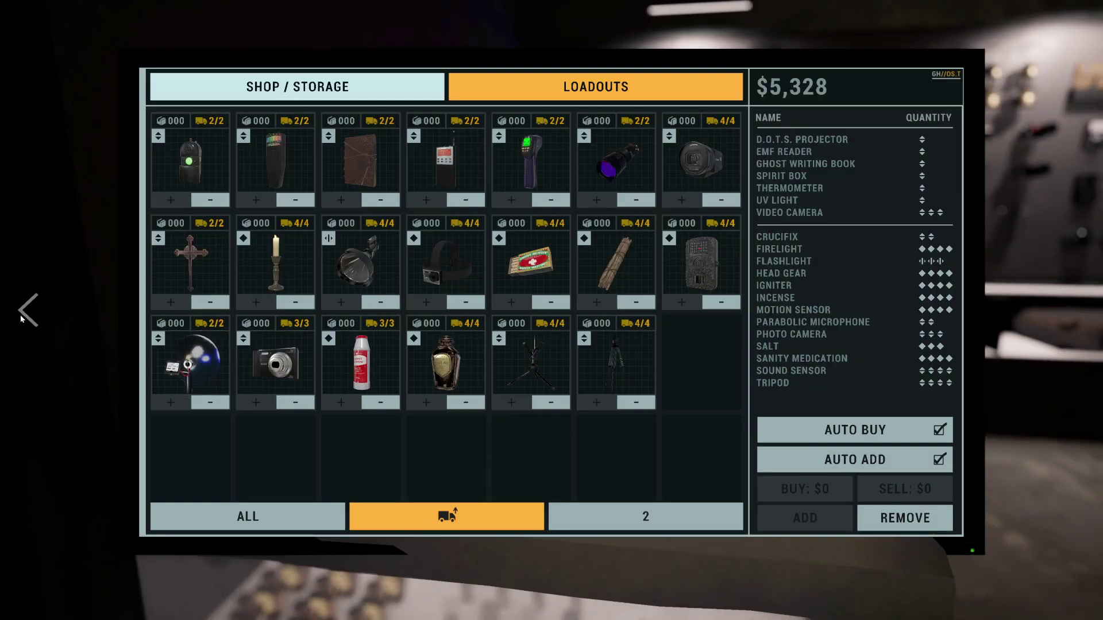
left_click(25, 310)
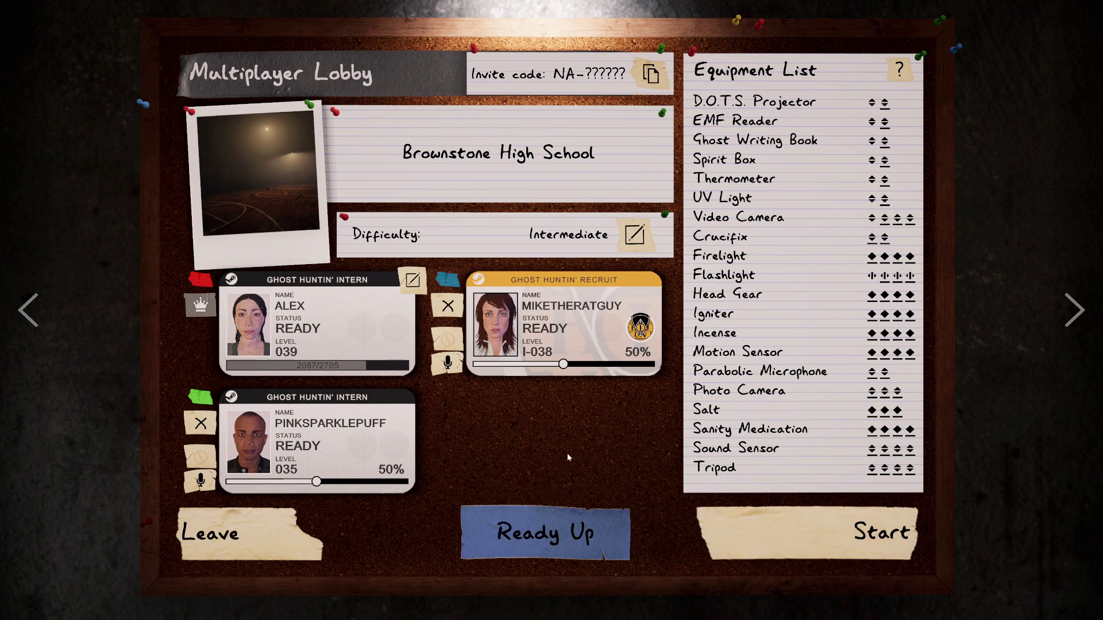
Start the Brownstone High School contract and let the map load
left_click(862, 532)
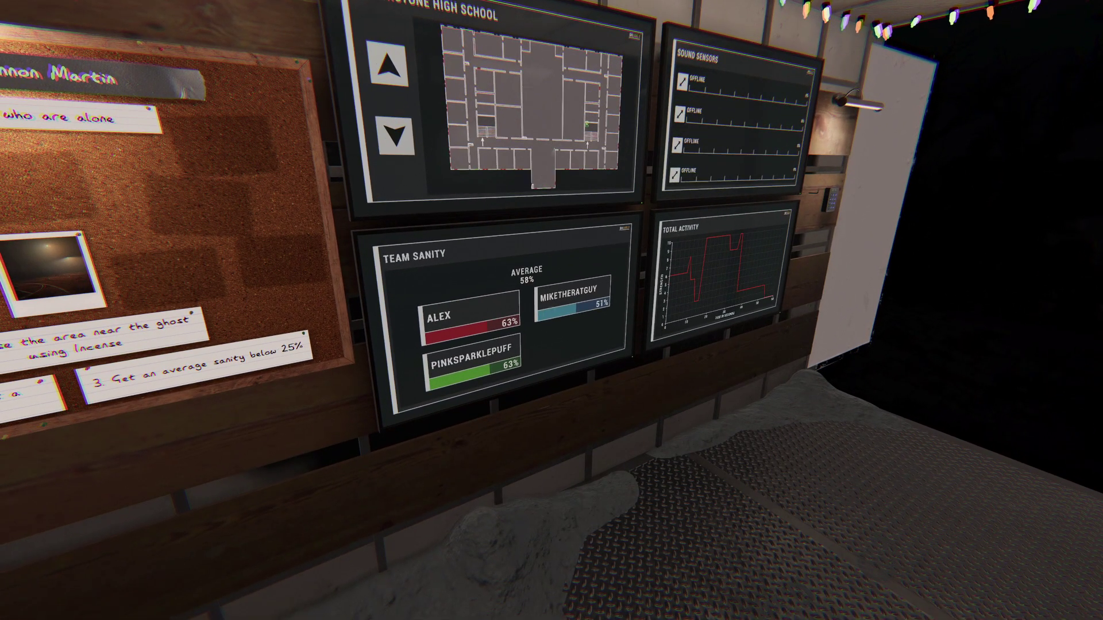
Check the journal's Evidence page, then reopen it while facing the CCTV computer
key("j")
left_click(593, 43)
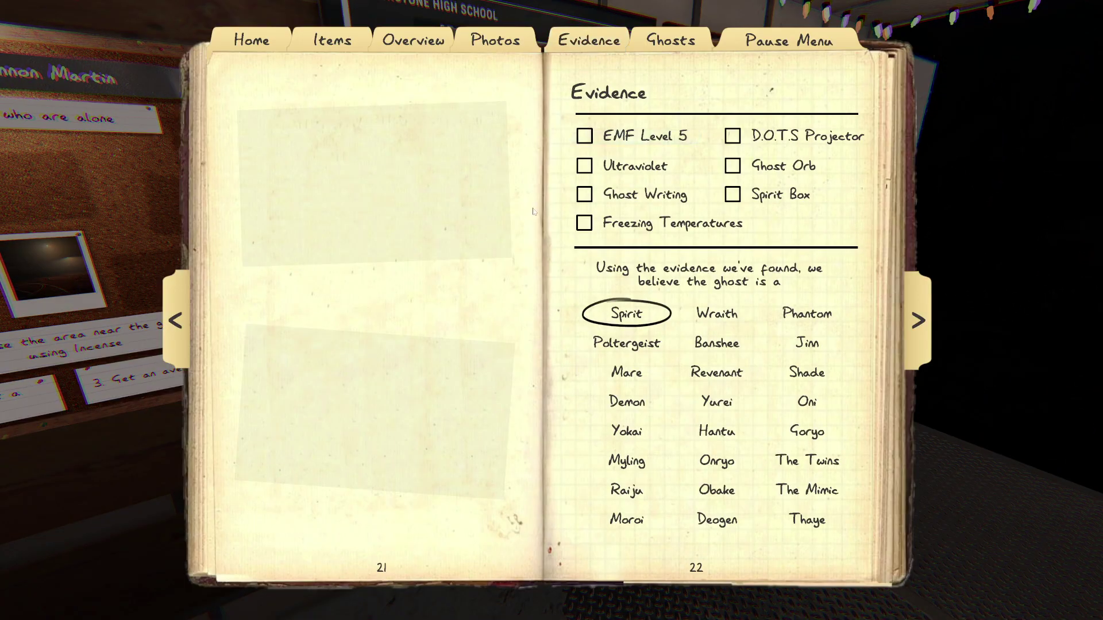
key("j")
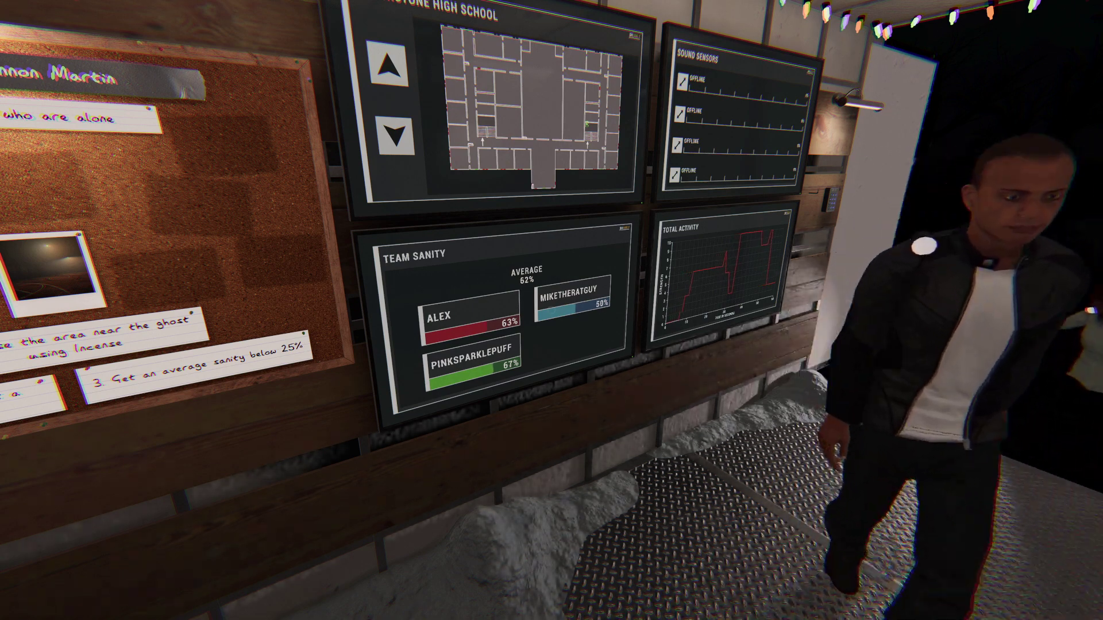
key("j")
key("j")
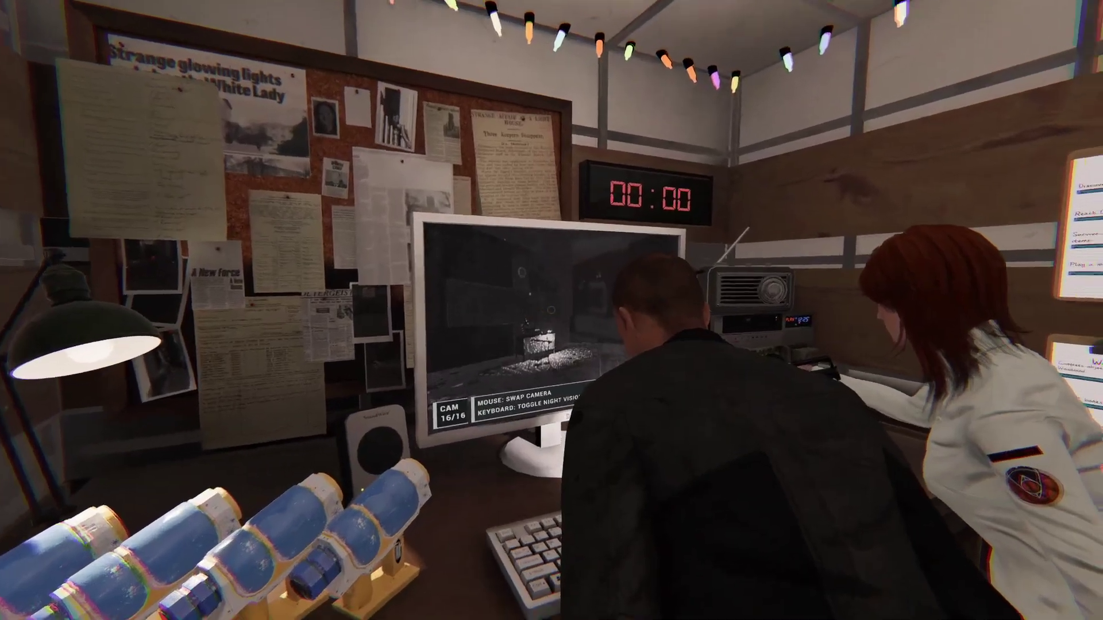
Toggle the journal to review the Ghost Orb evidence and greyed-out ghosts
key("j")
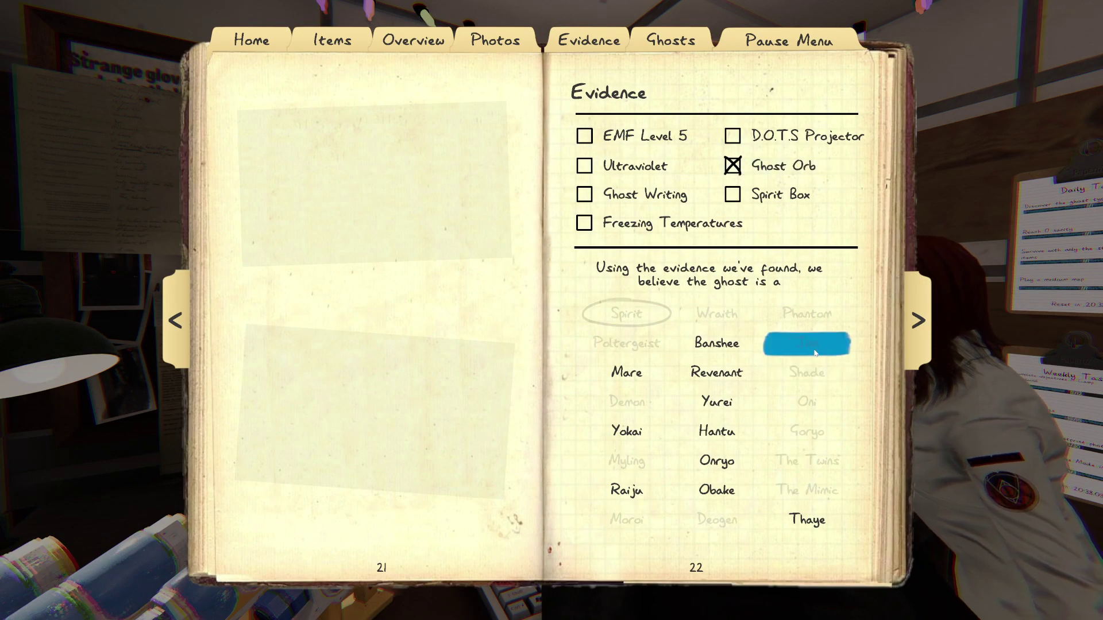
key("j")
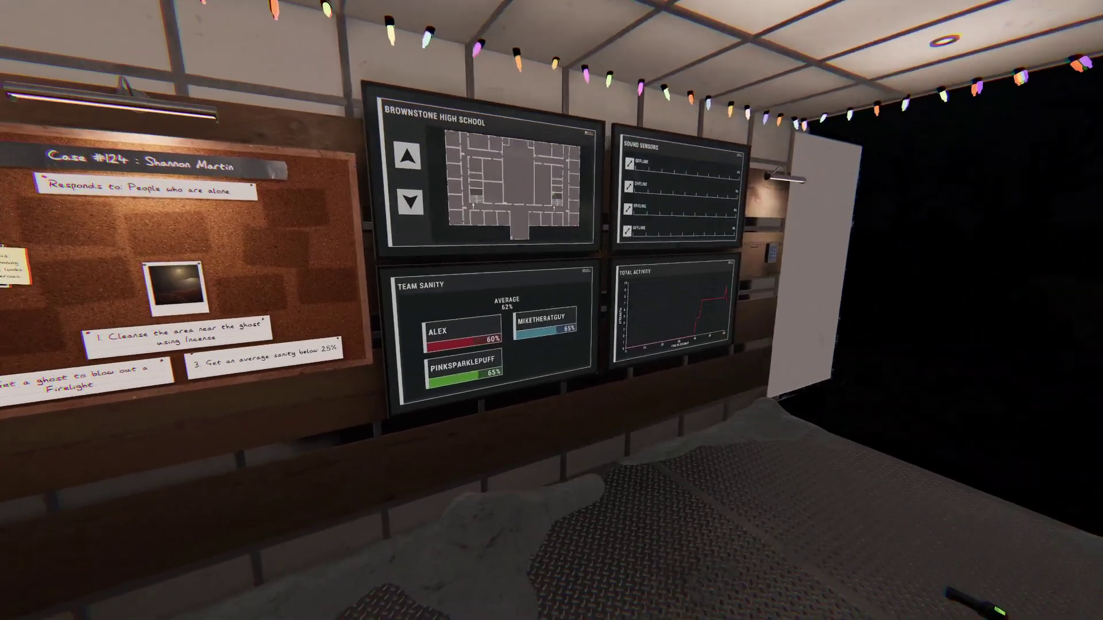
key("j")
key("j")
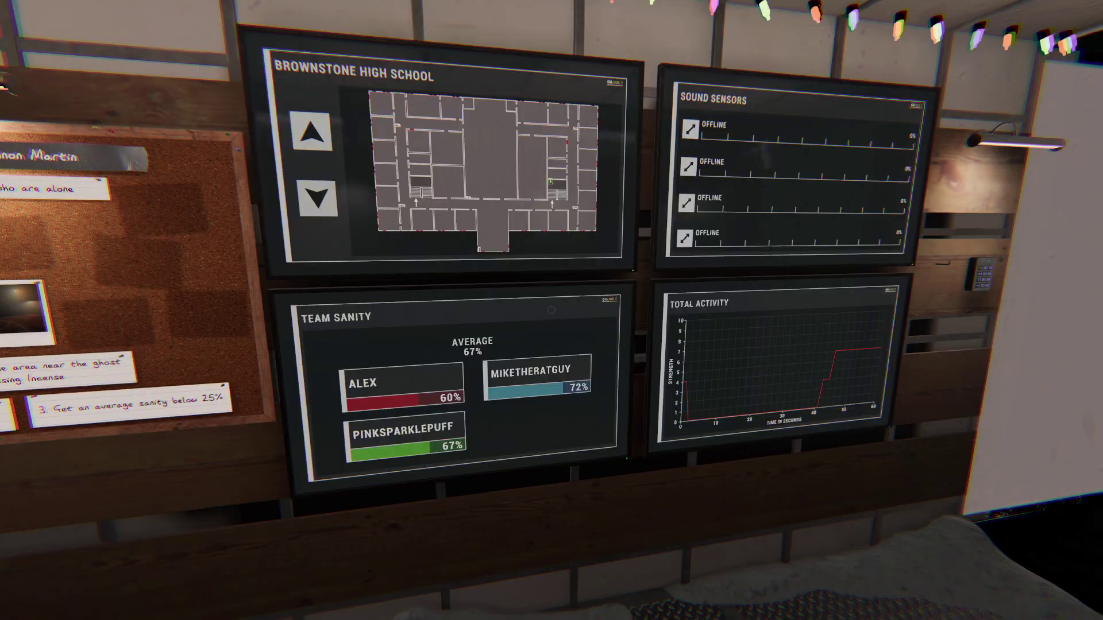
key("j")
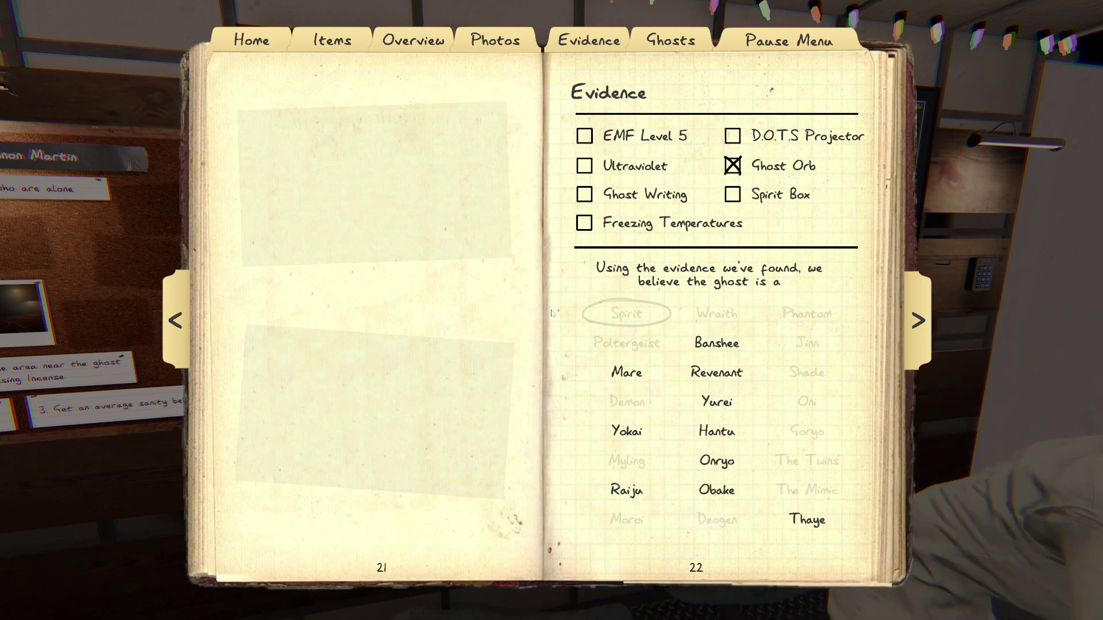
Close and reopen the journal to review the D.O.T.S Projector and Ghost Orb evidence
key("j")
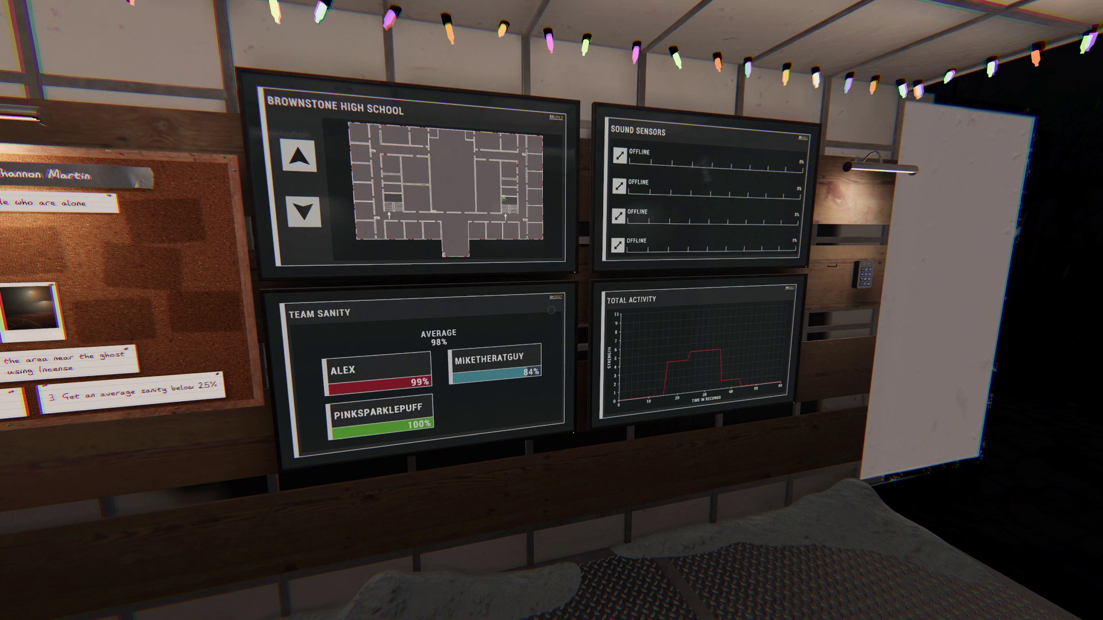
key("j")
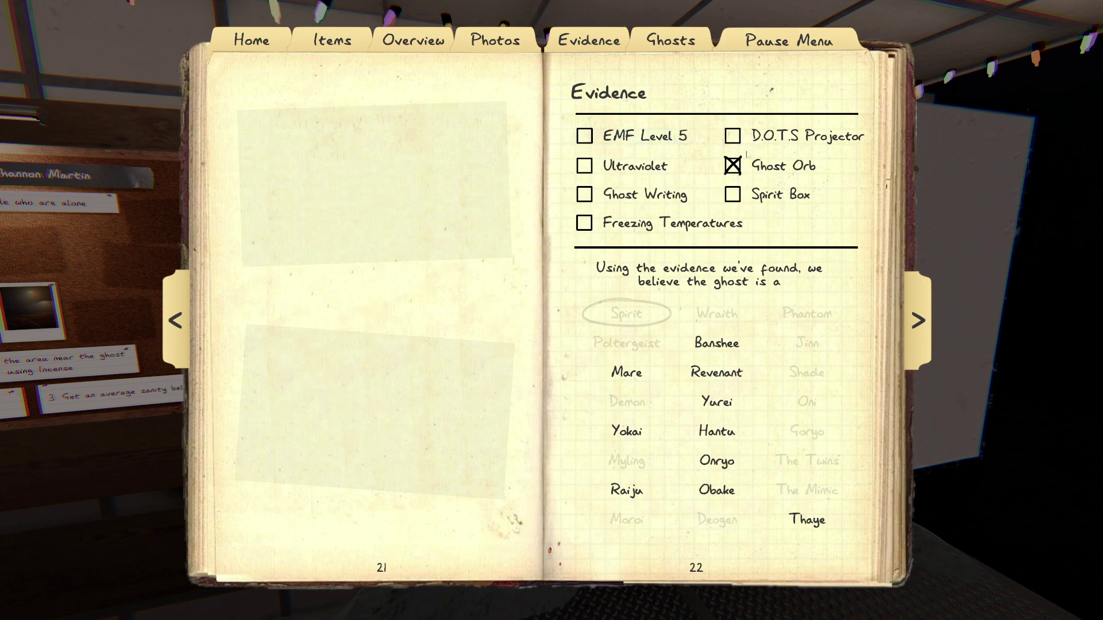
key("j")
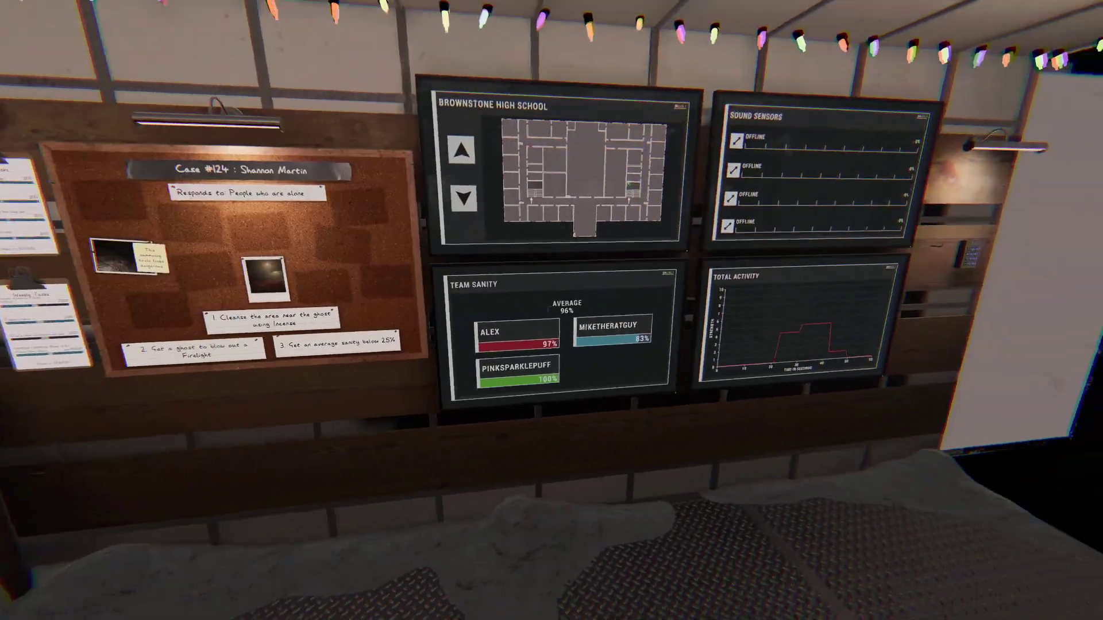
key("j")
key("j")
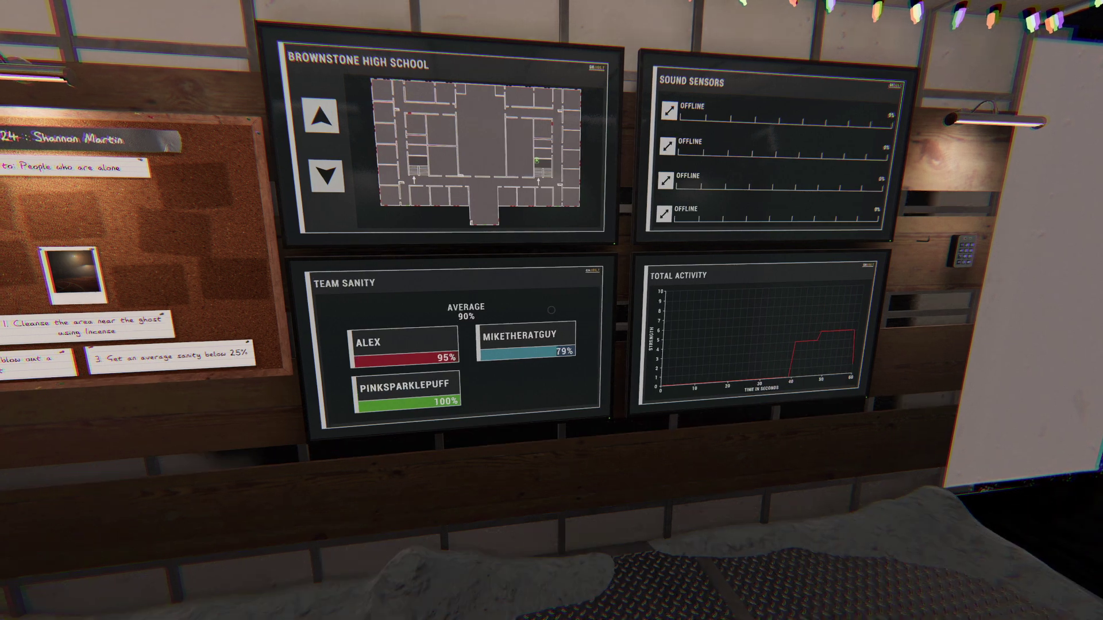
Reopen the journal and circle Raiju as the ghost guess
key("j")
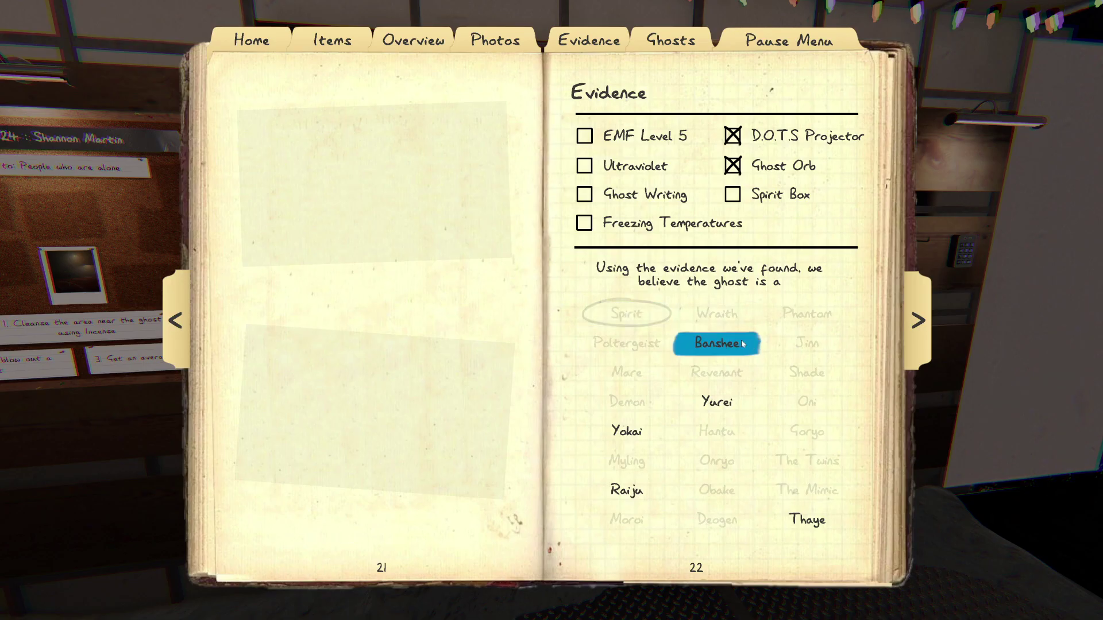
key("j")
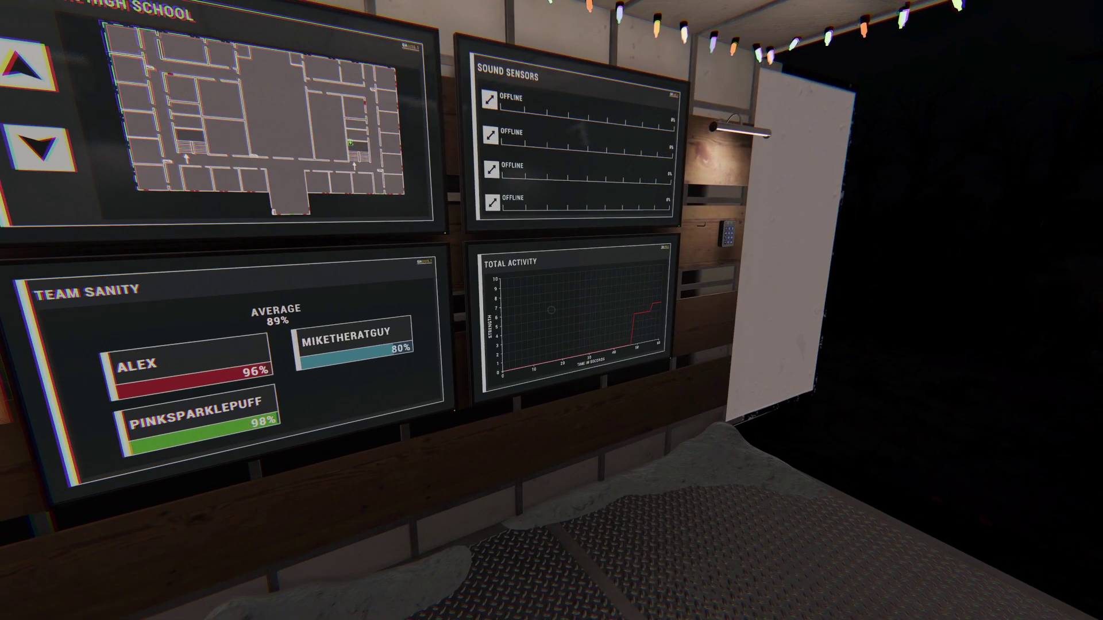
key("j")
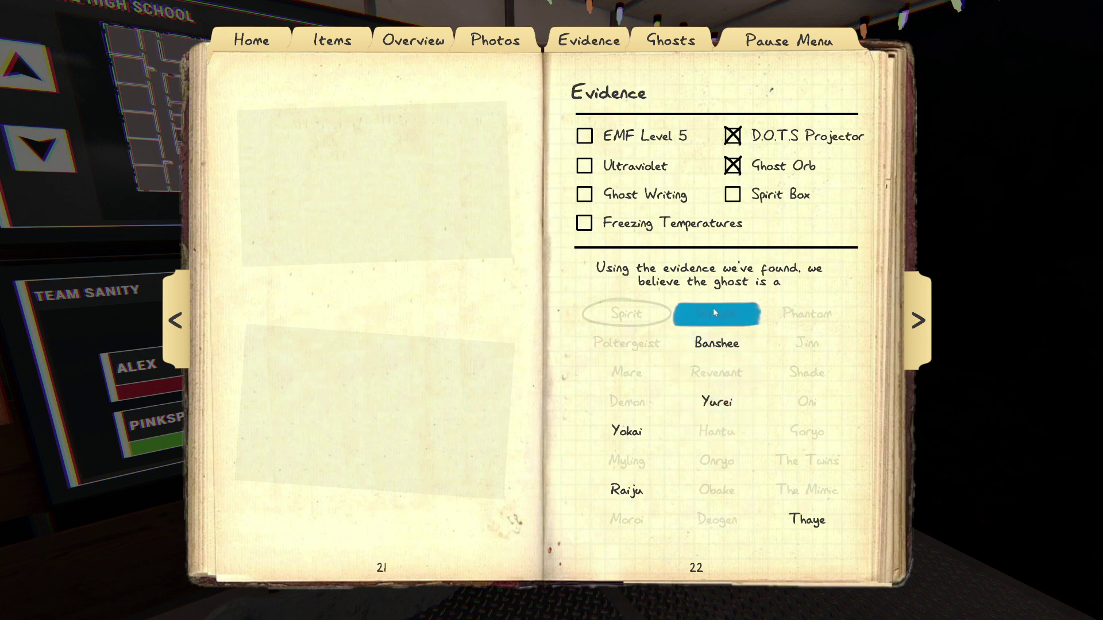
left_click(628, 490)
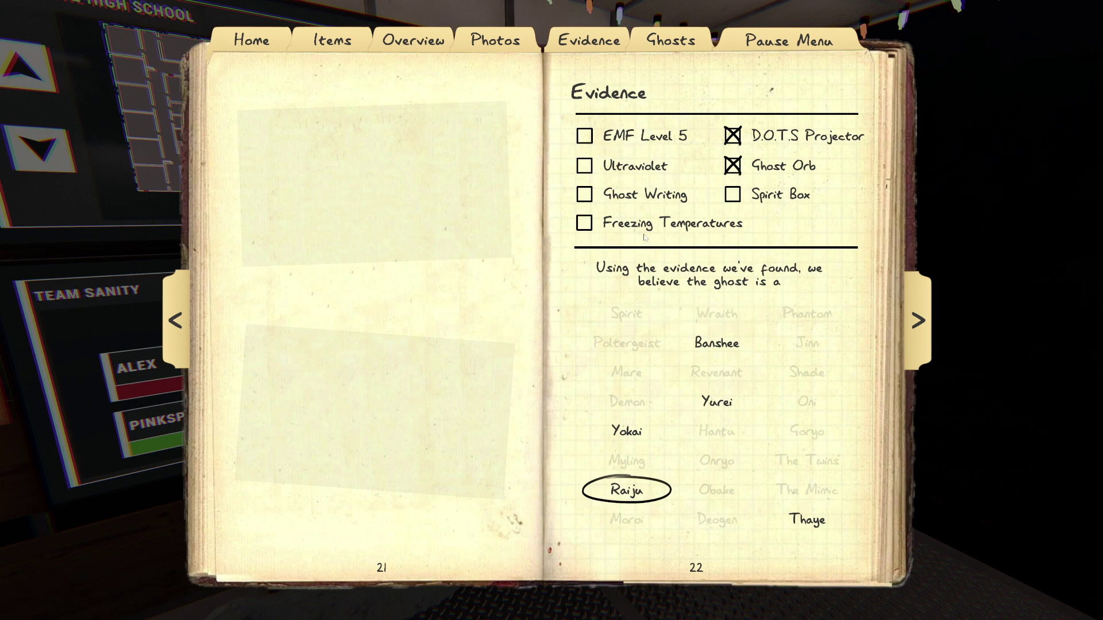
Read The Mimic entry on the Ghosts pages, then return to Evidence and close the journal
left_click(670, 40)
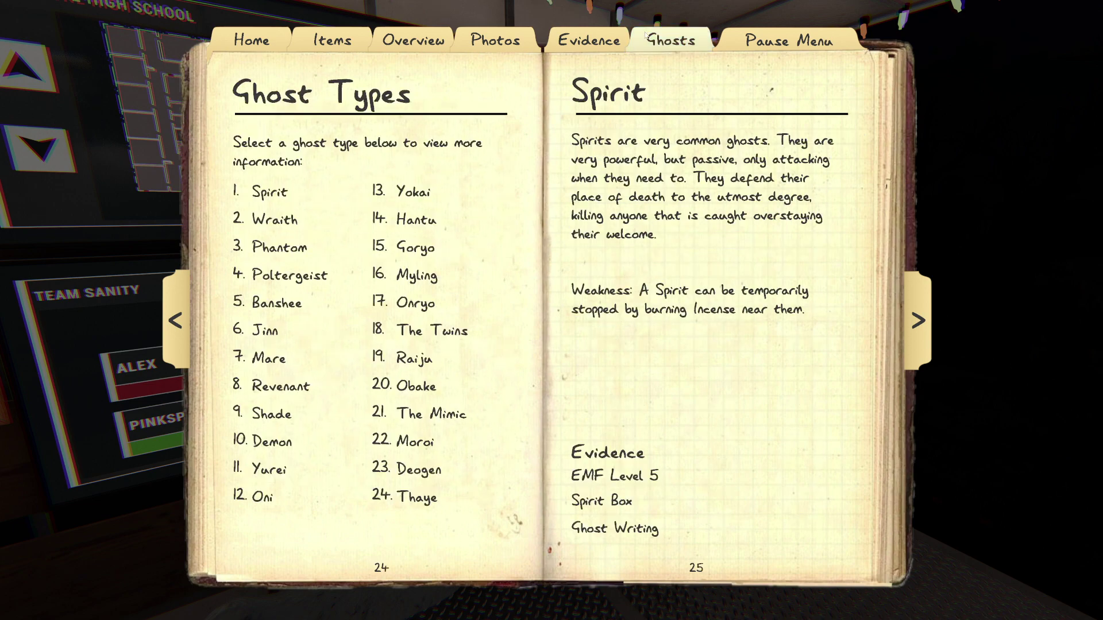
left_click(431, 414)
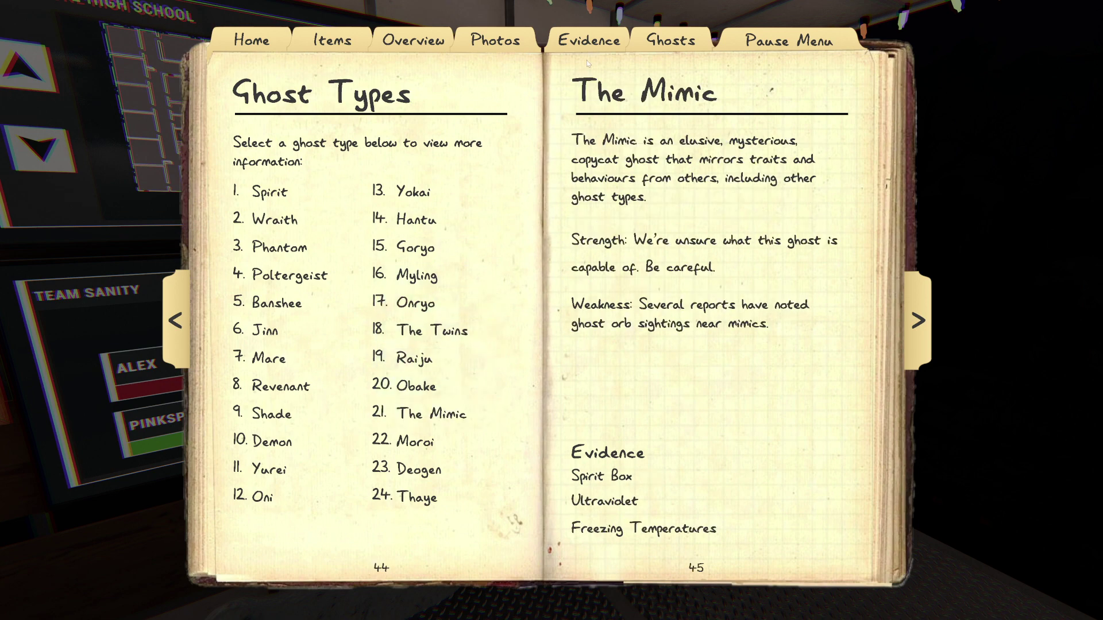
left_click(589, 40)
key("Escape")
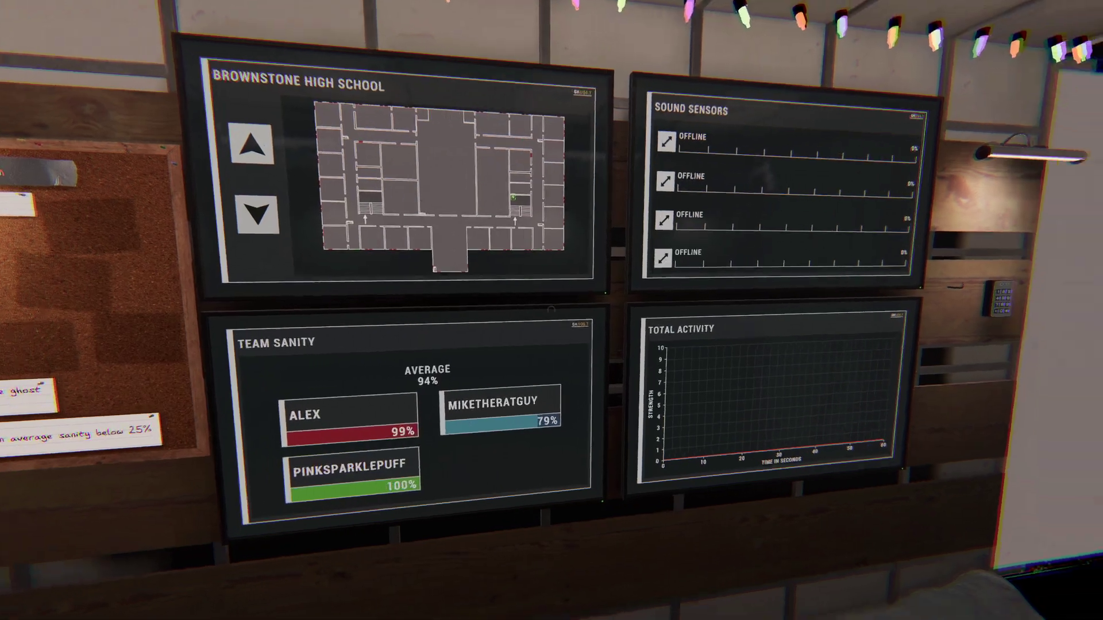
key("j")
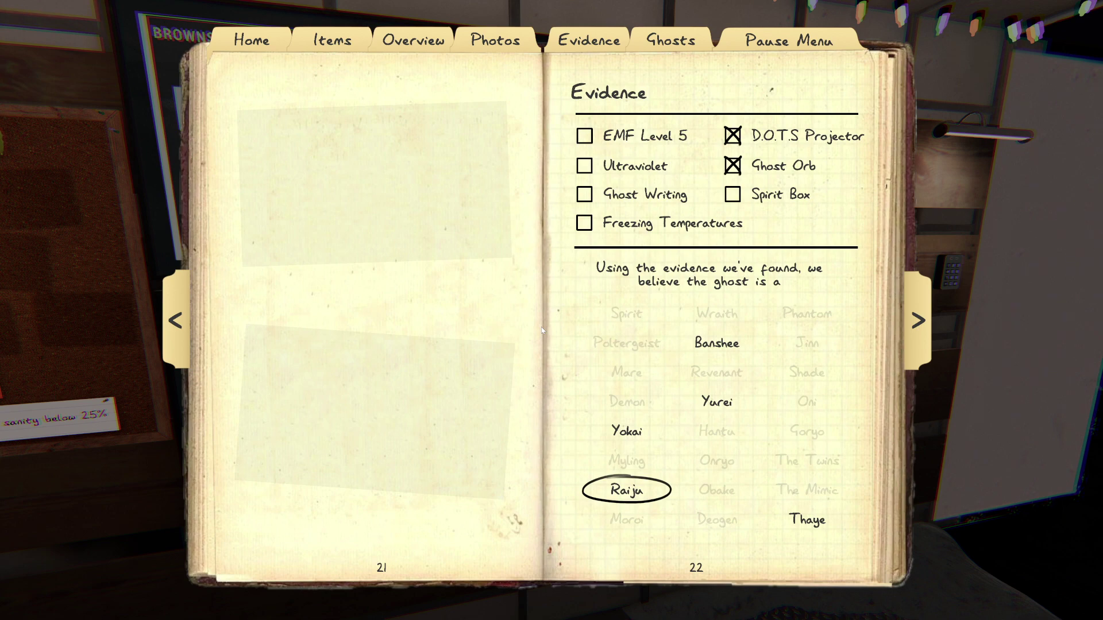
key("j")
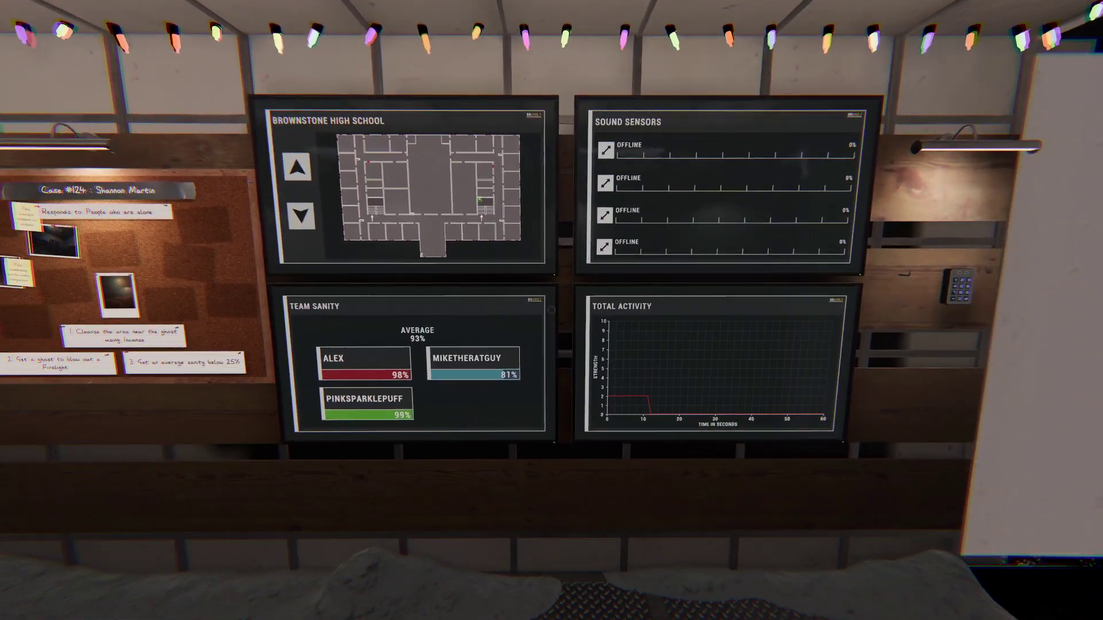
Walk to the van's wall monitors, leaving the journal open on the Evidence page
key("w")
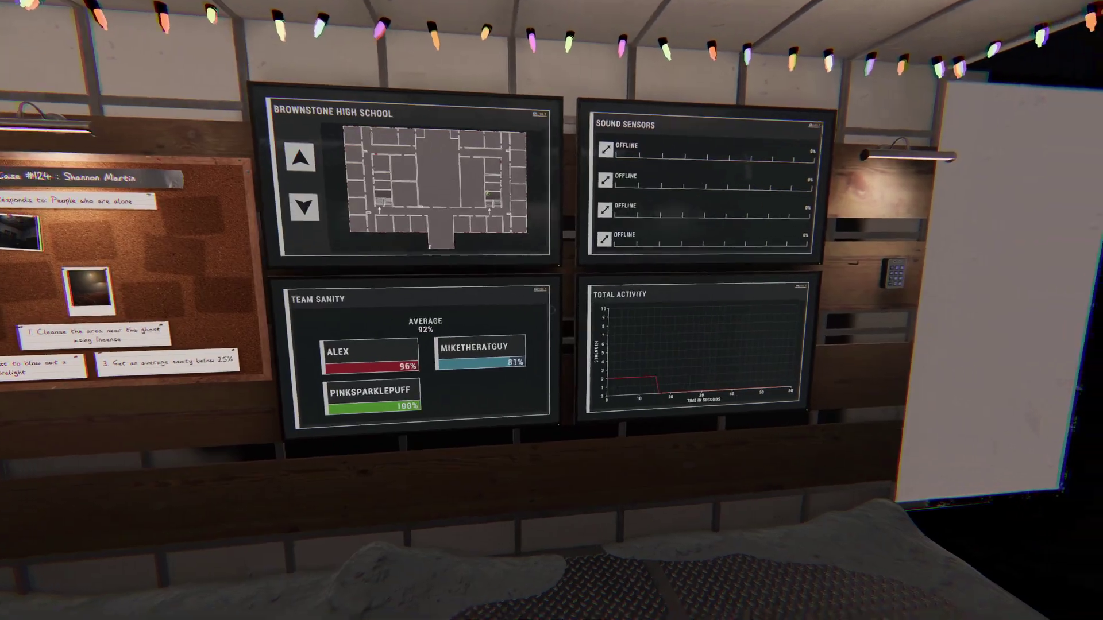
key("j")
key("j")
key("j")
key("j")
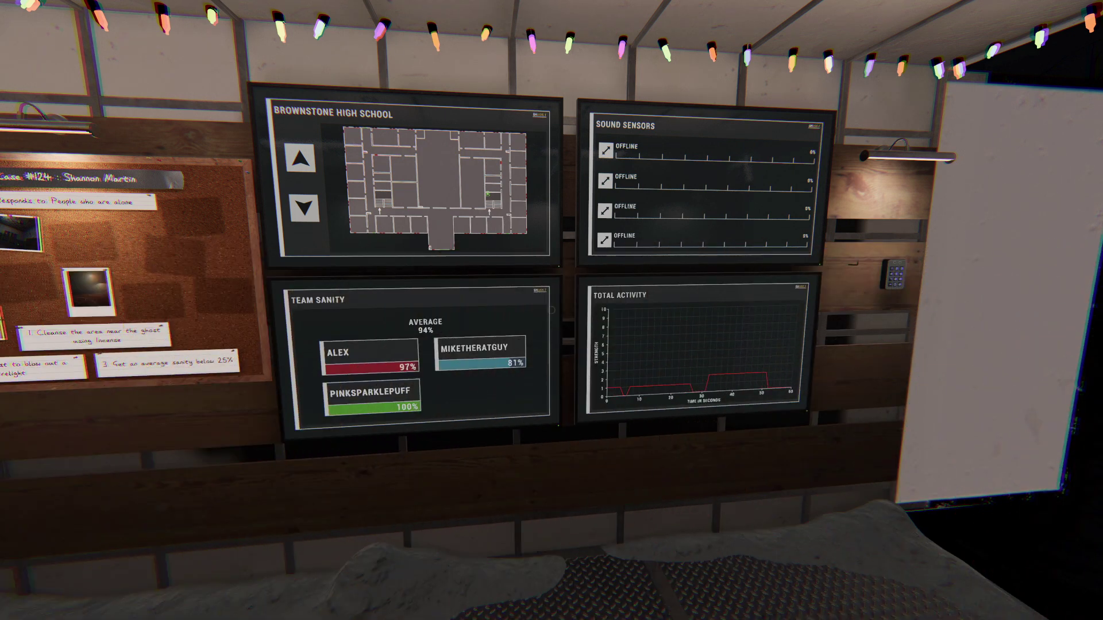
key("j")
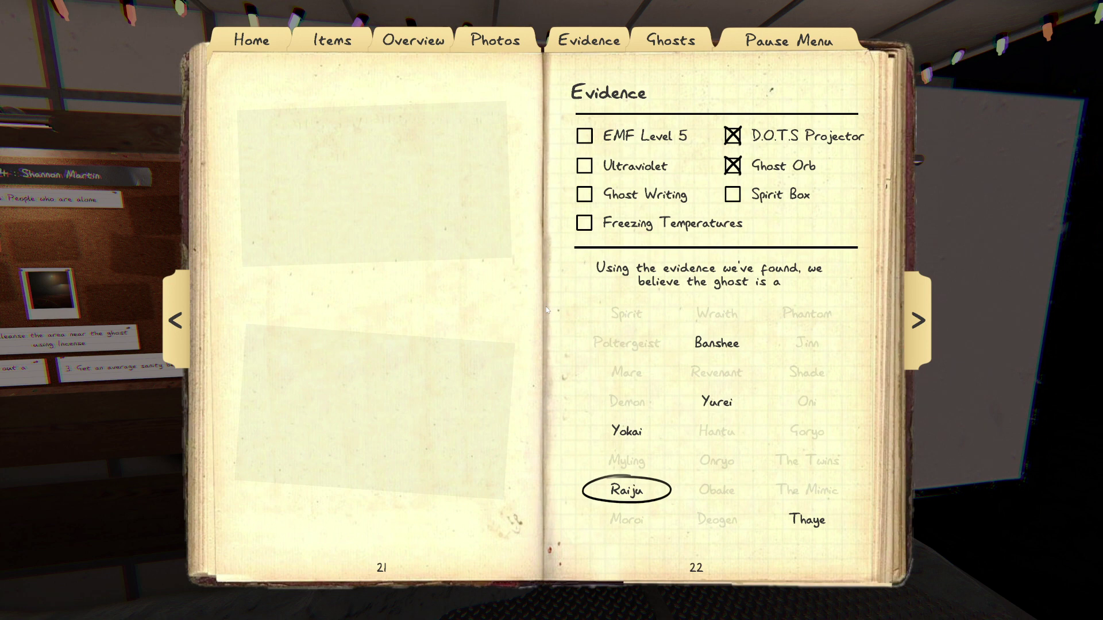
key("j")
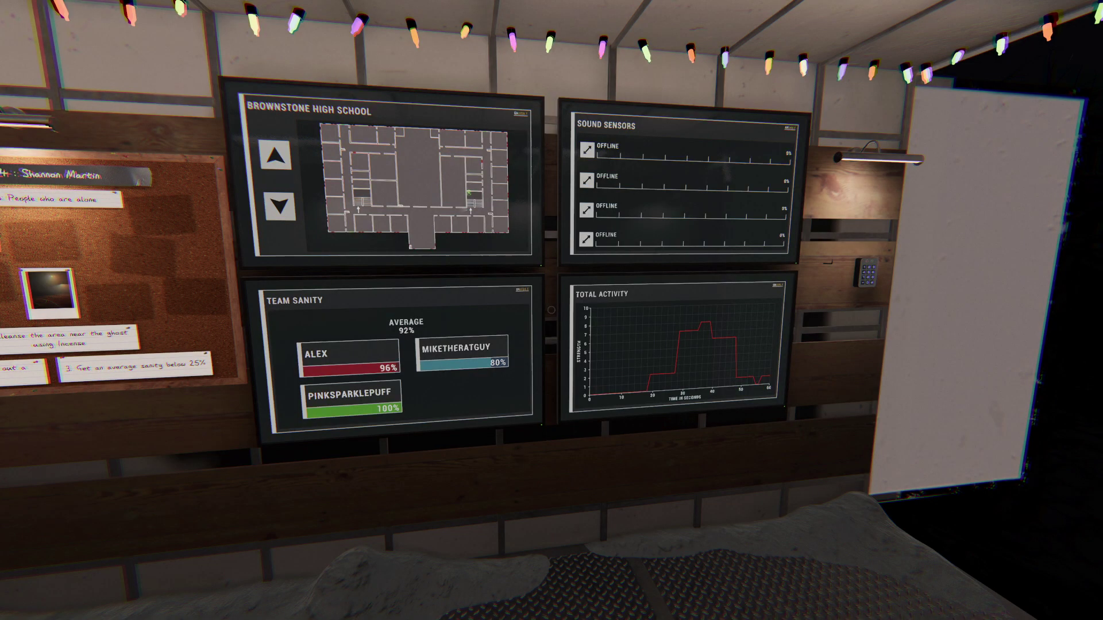
key("j")
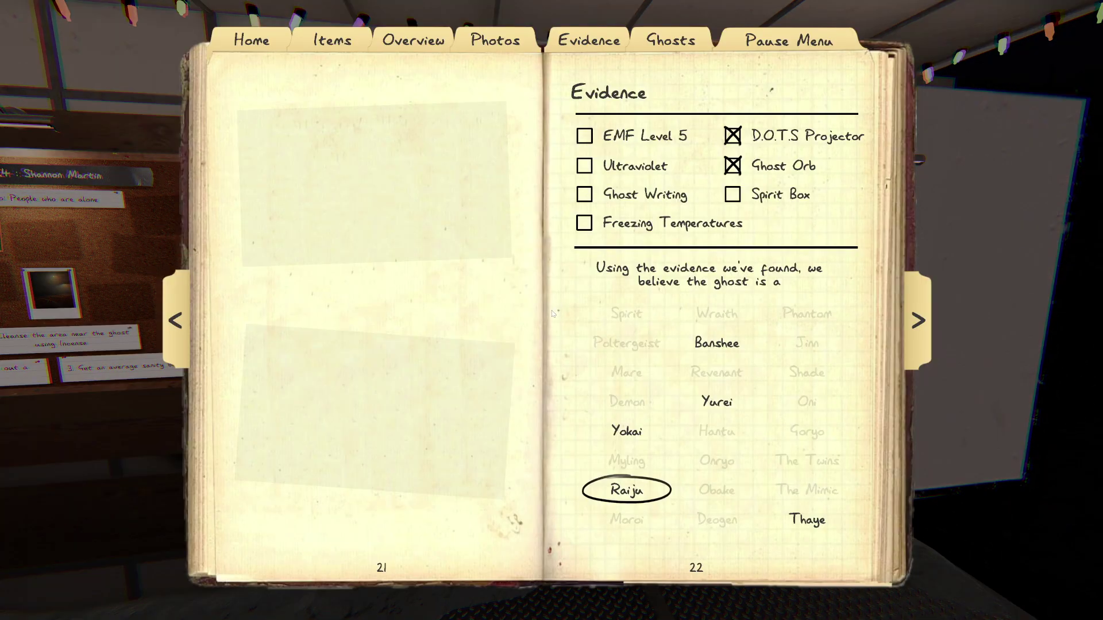
Flip the journal repeatedly, finishing on Evidence with D.O.T.S, Ghost Orb and Raiju marked
key("j")
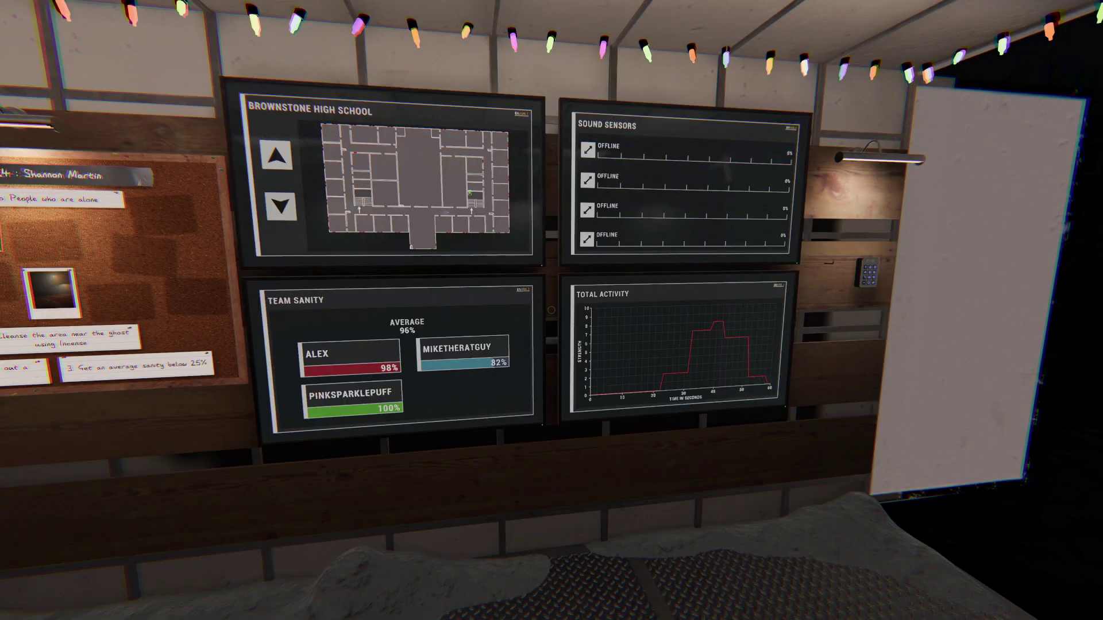
key("j")
key("j")
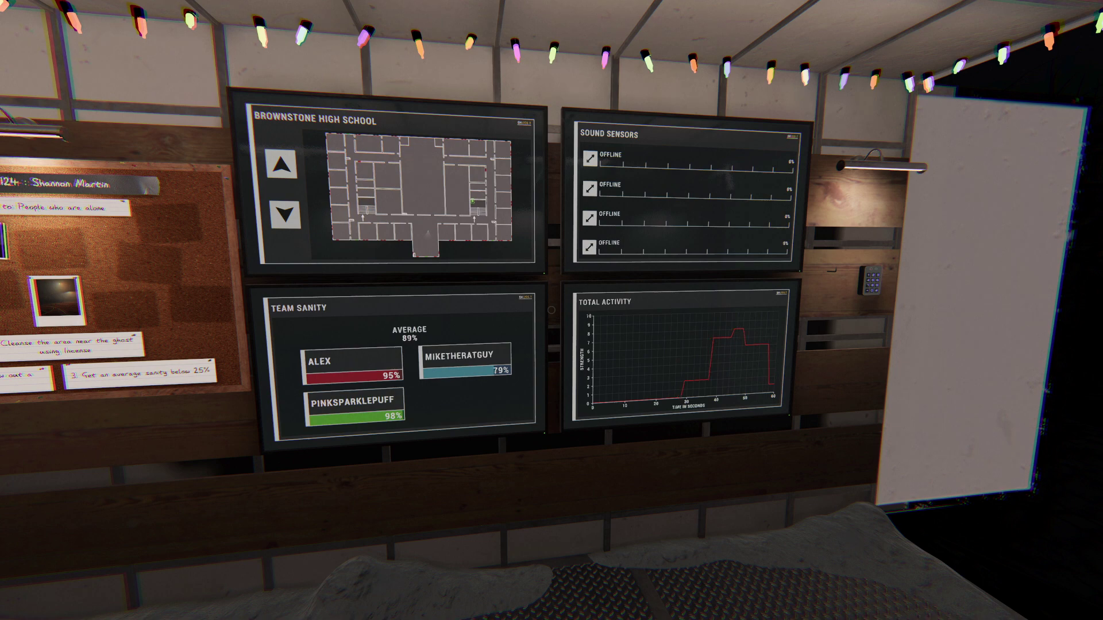
key("j")
key("j")
key("j")
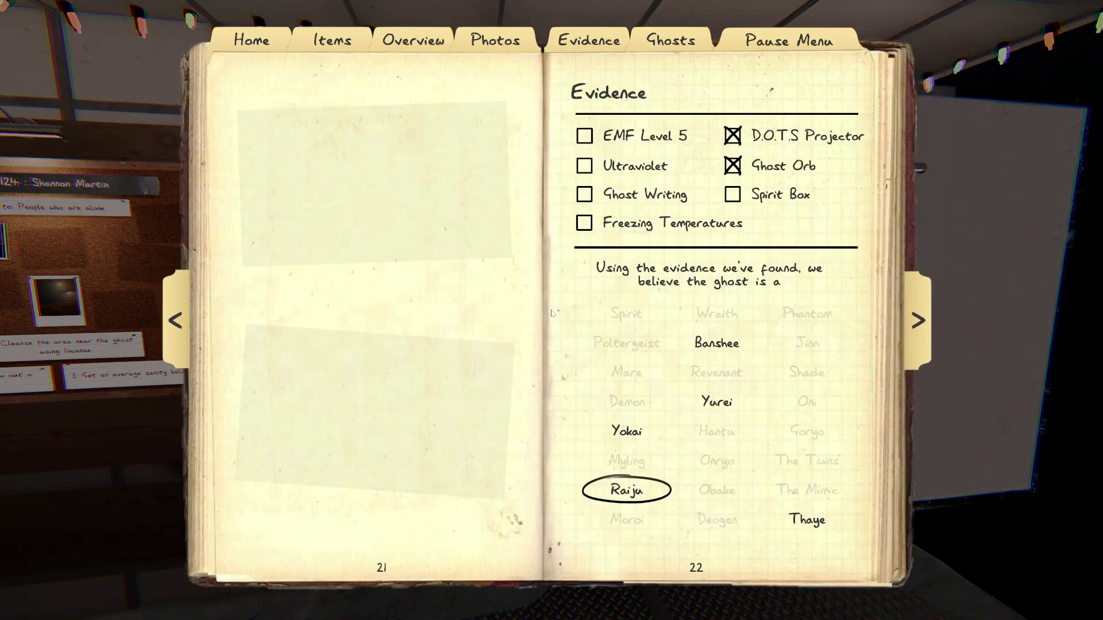
key("j")
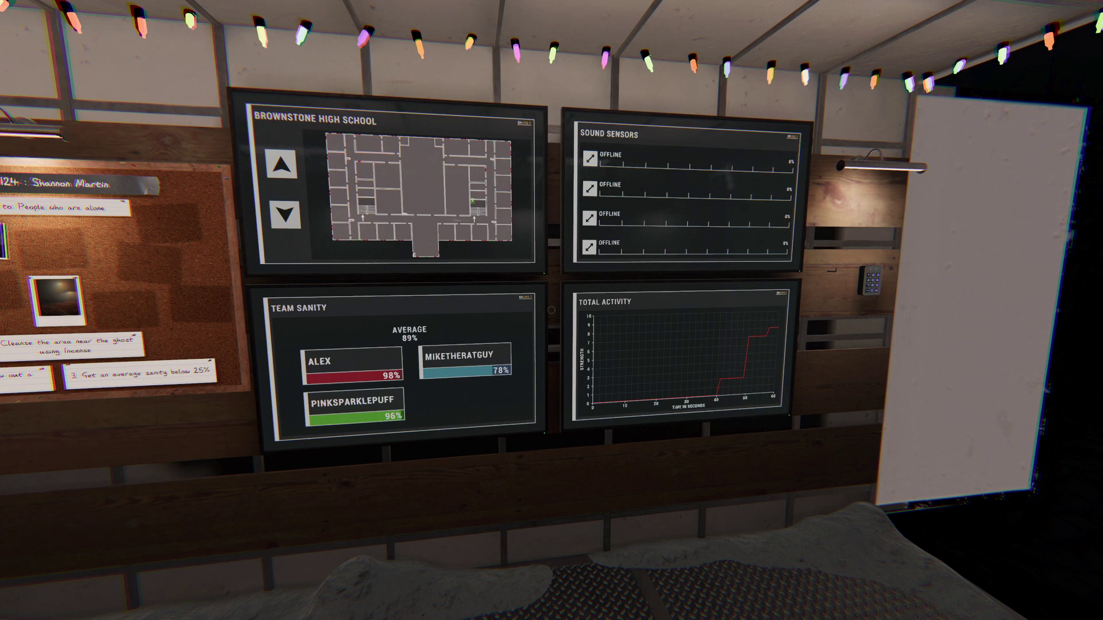
key("j")
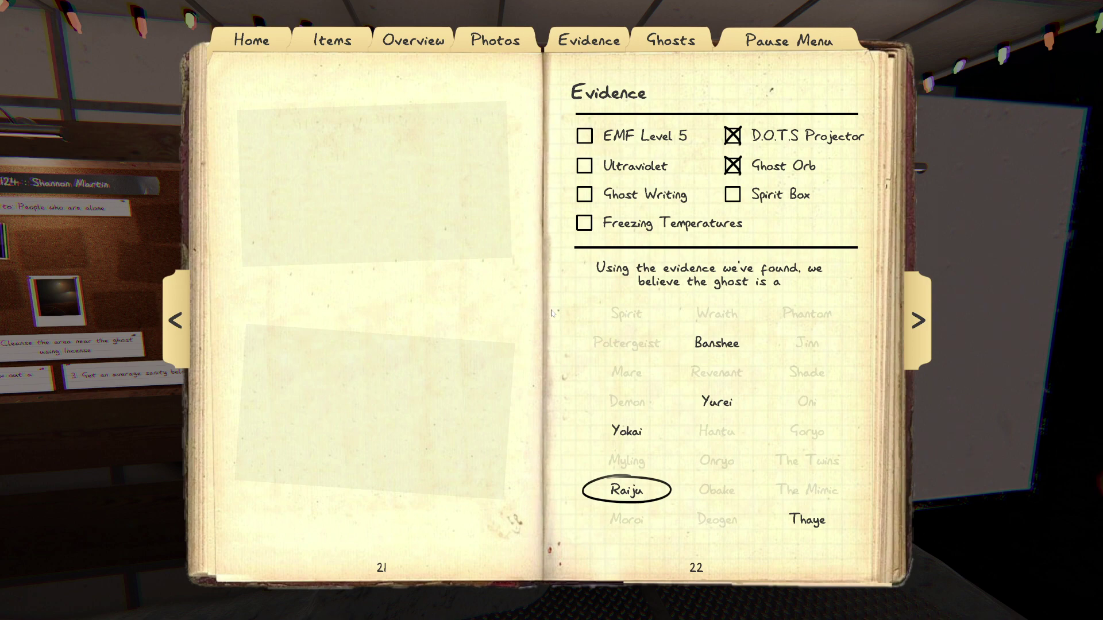
key("j")
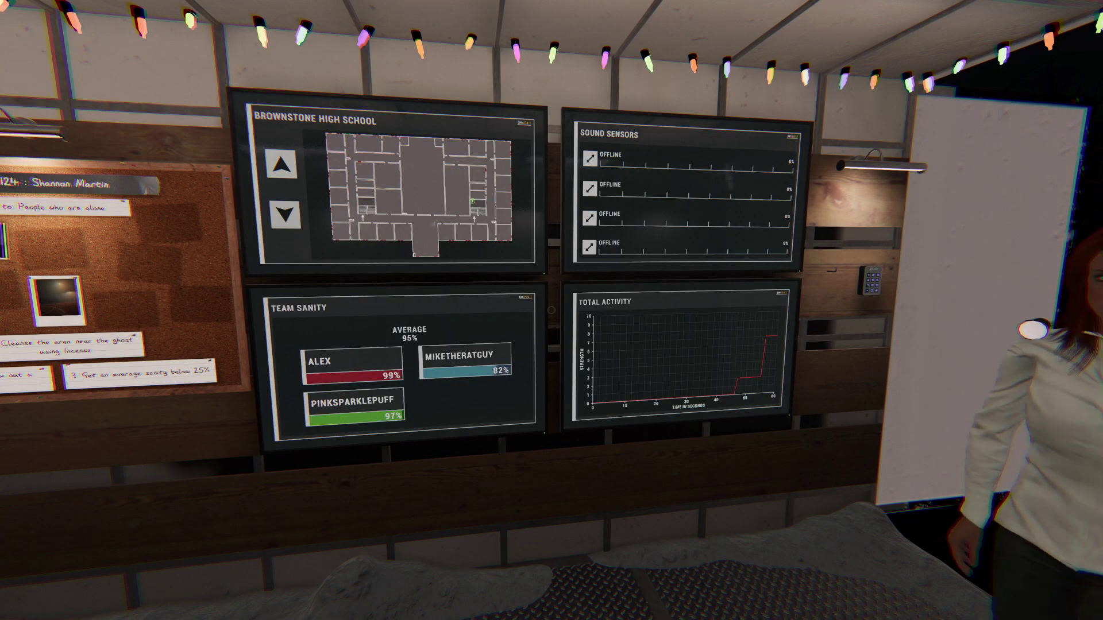
key("j")
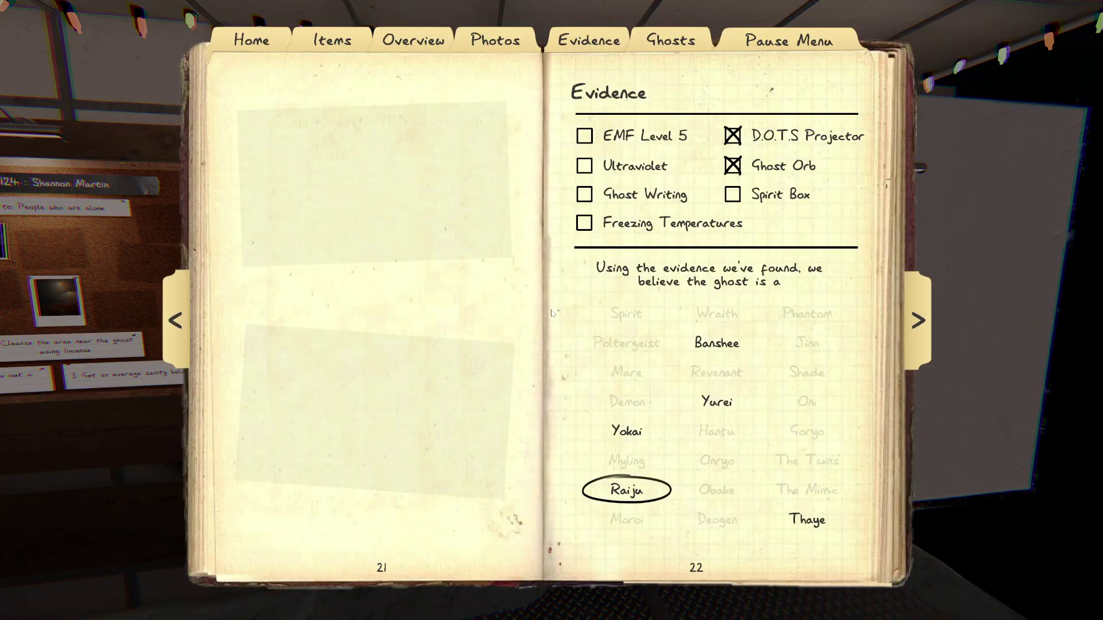
Strike out Yokai and Yurei in the journal's ghost list
left_click(627, 430)
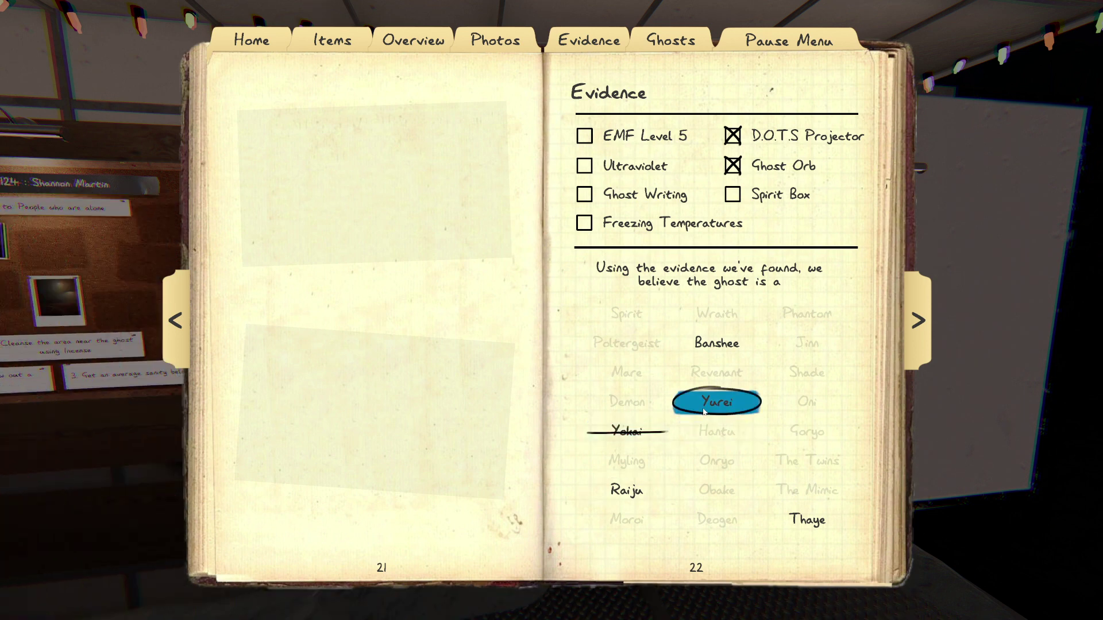
left_click(717, 402)
left_click(634, 195)
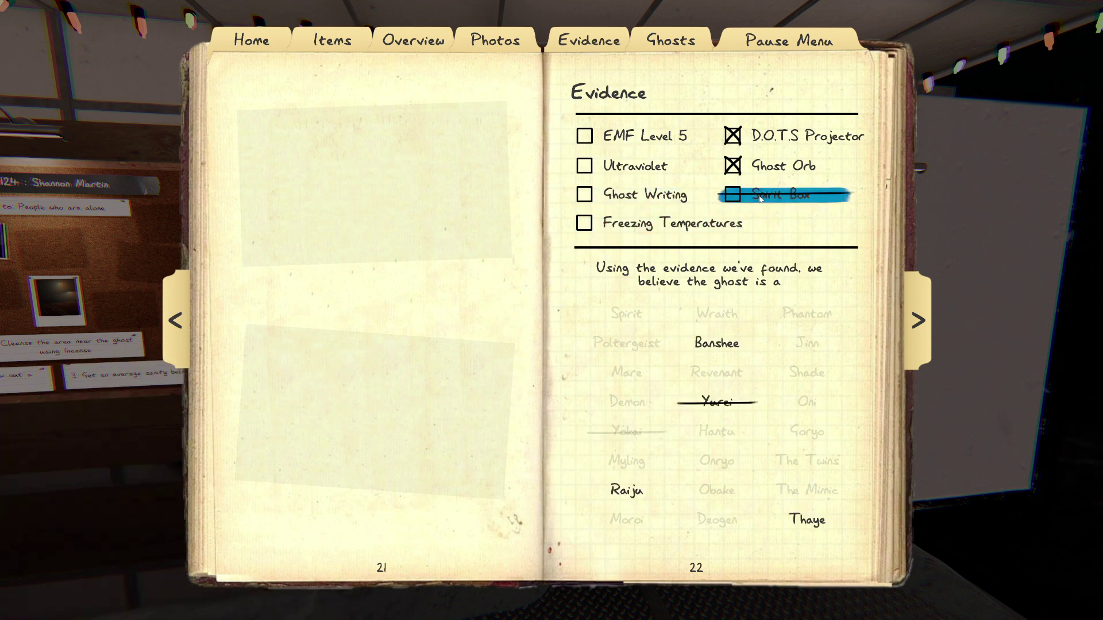
Bring up the journal on its Evidence page
key("j")
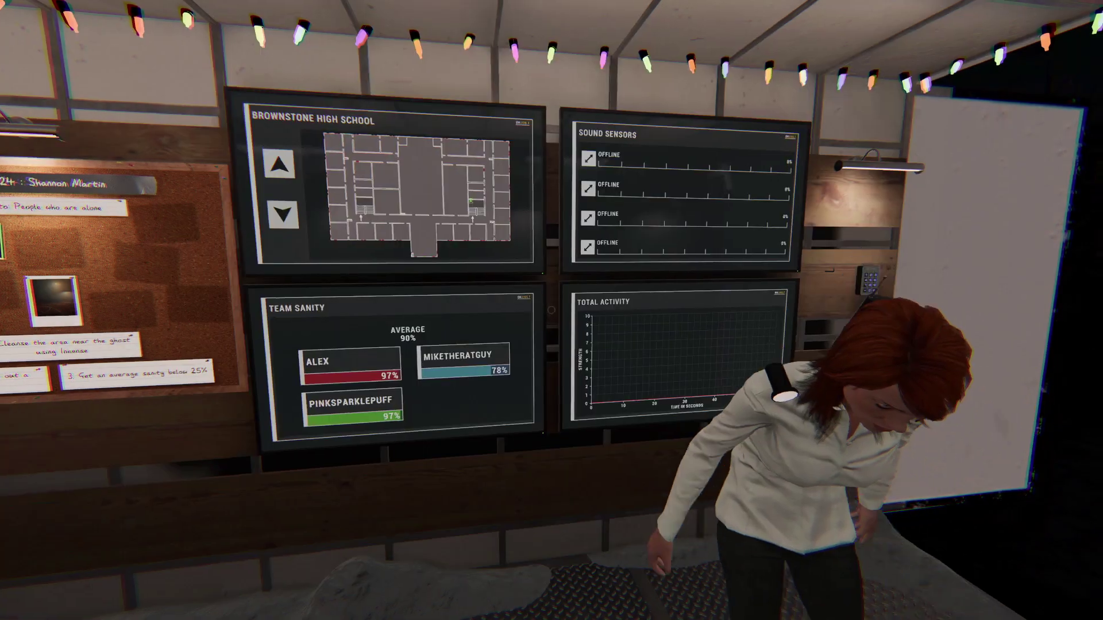
key("j")
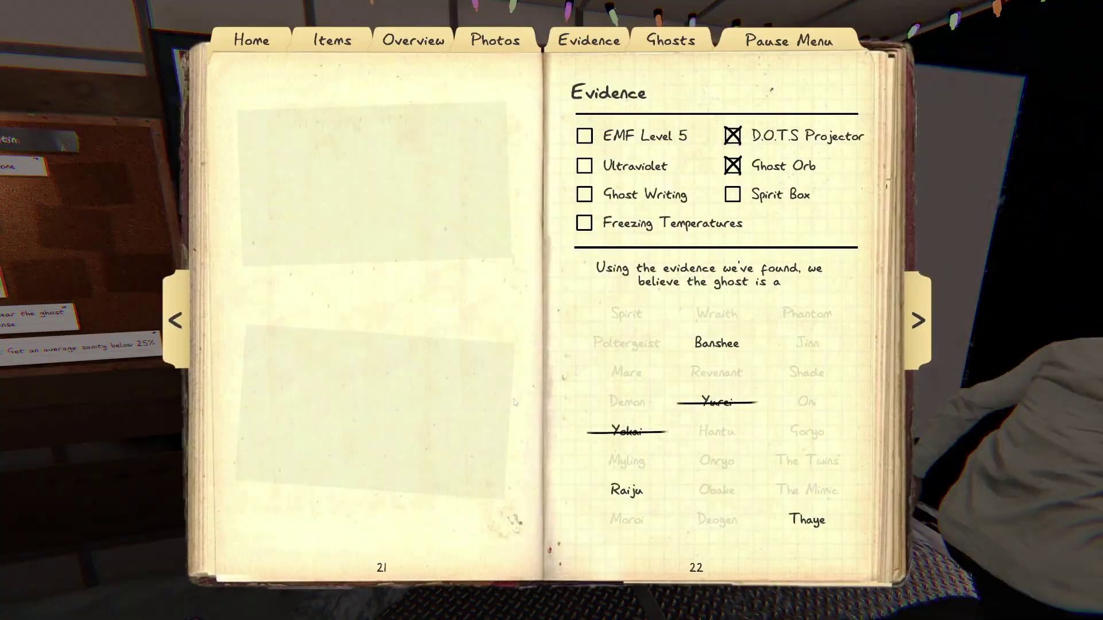
key("j")
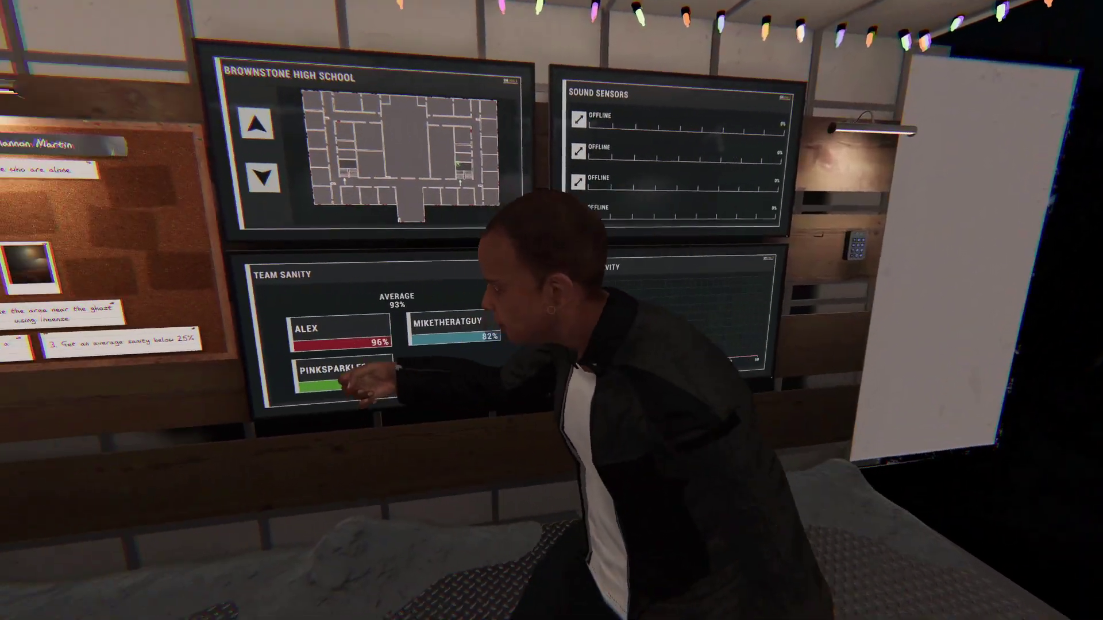
key("j")
key("j")
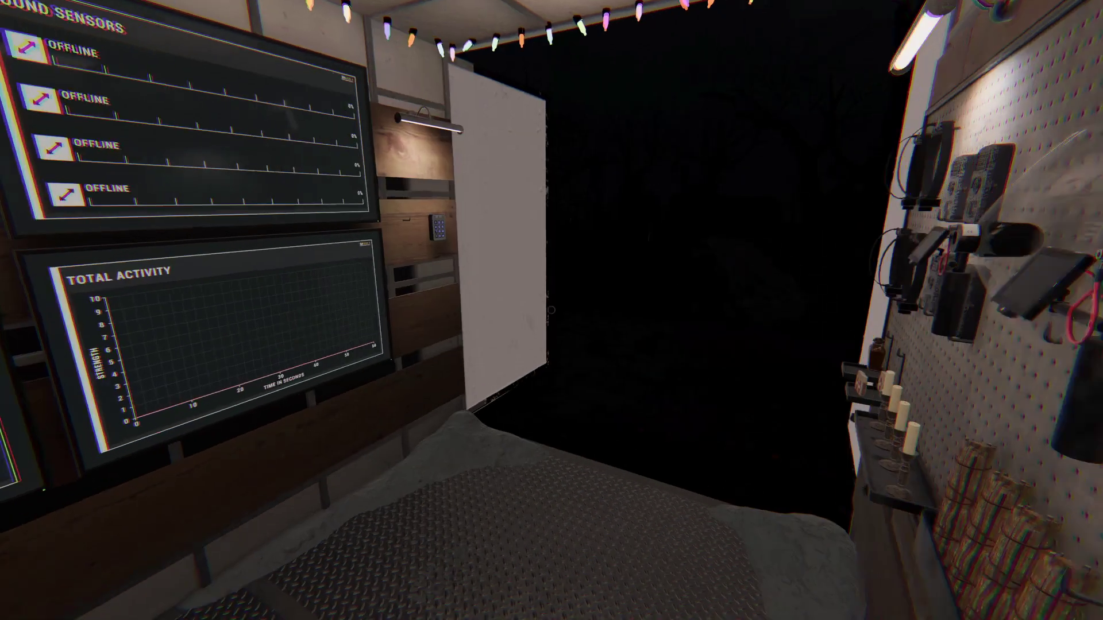
key("j")
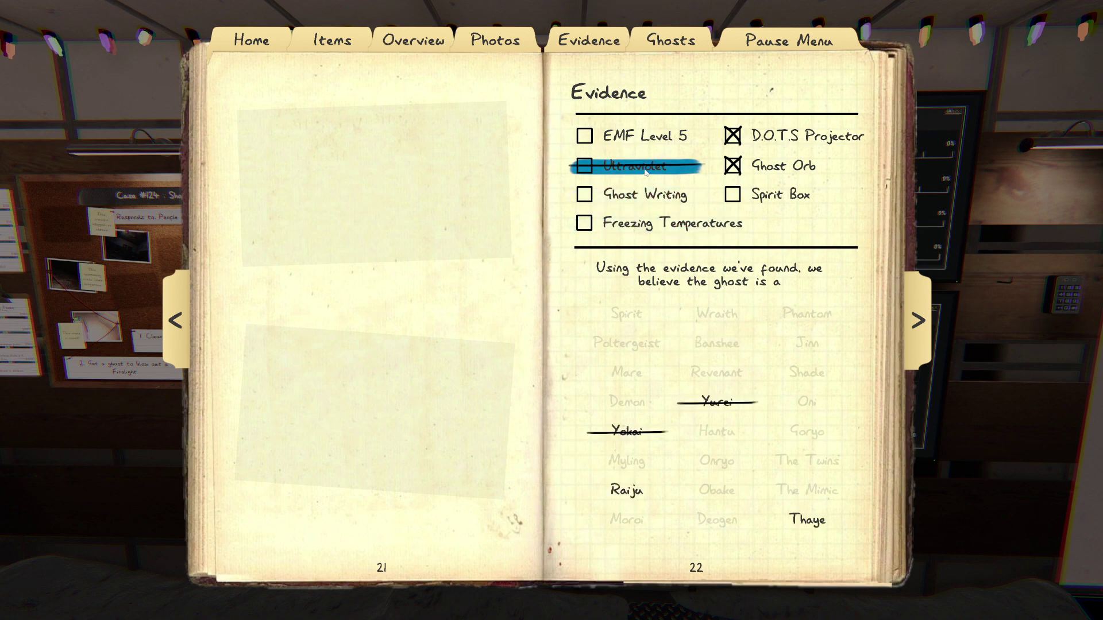
Mark EMF Level 5 alongside D.O.T.S Projector and Ghost Orb, with Raiju circled
left_click(641, 135)
left_click(641, 135)
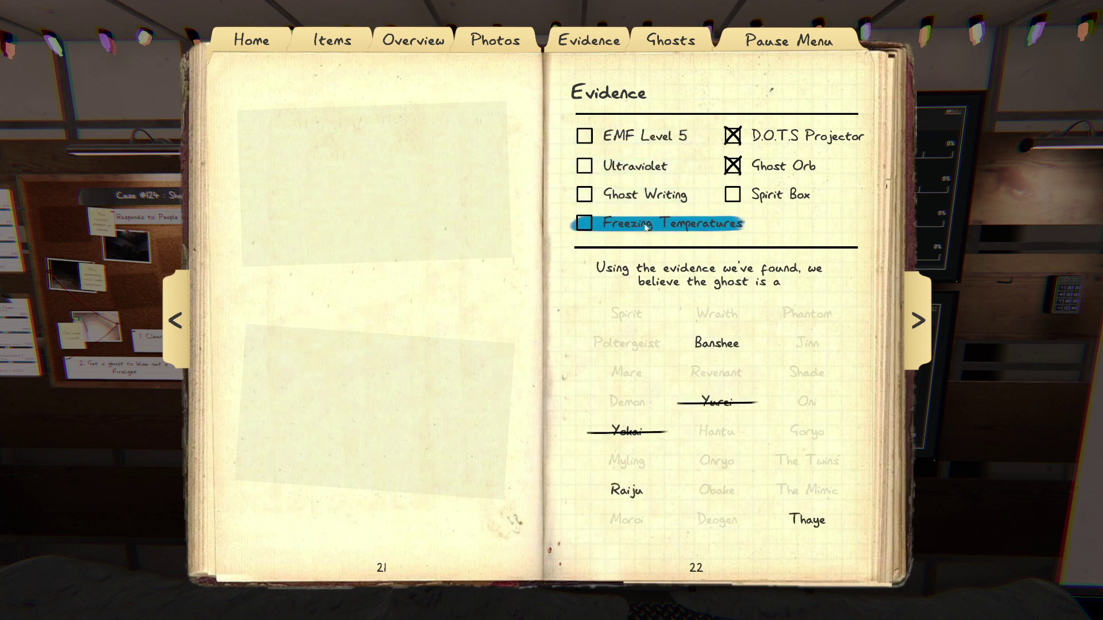
key("j")
key("j")
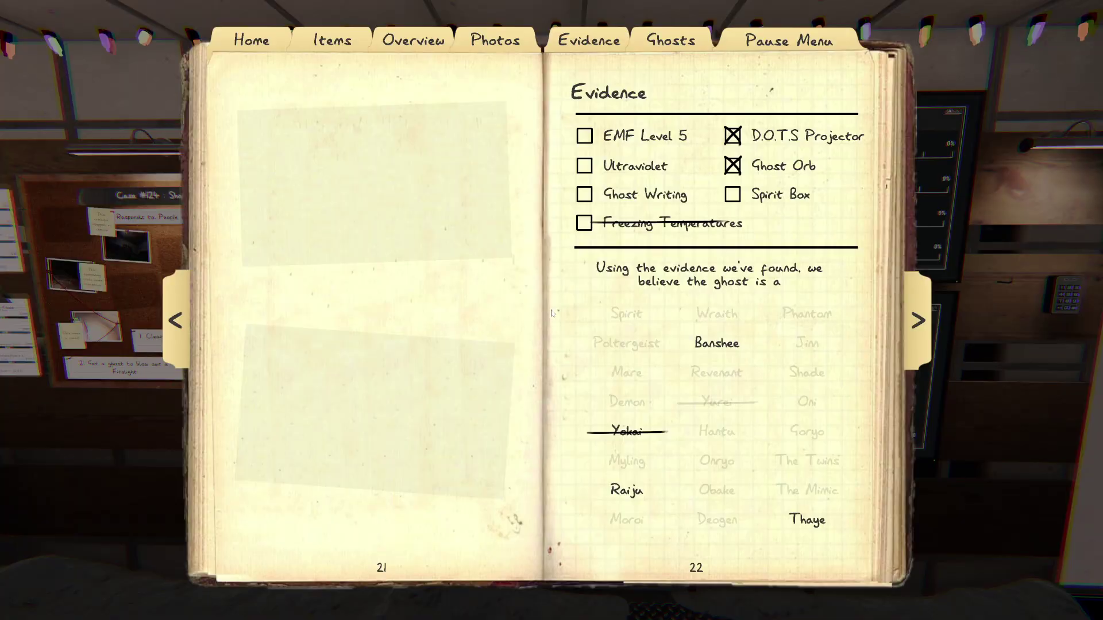
left_click(614, 226)
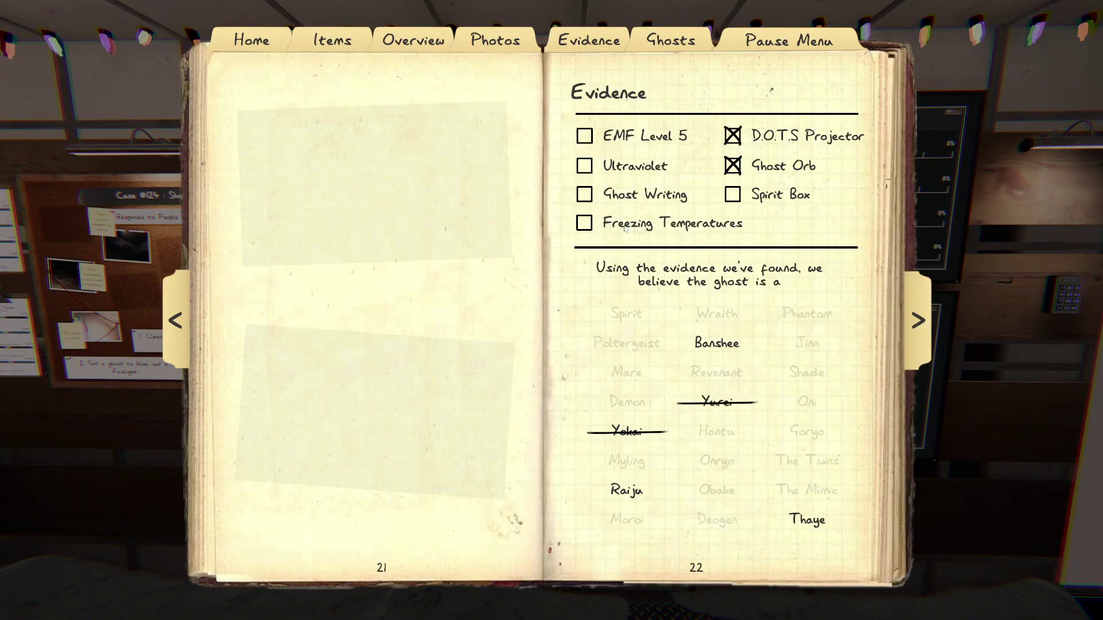
left_click(631, 167)
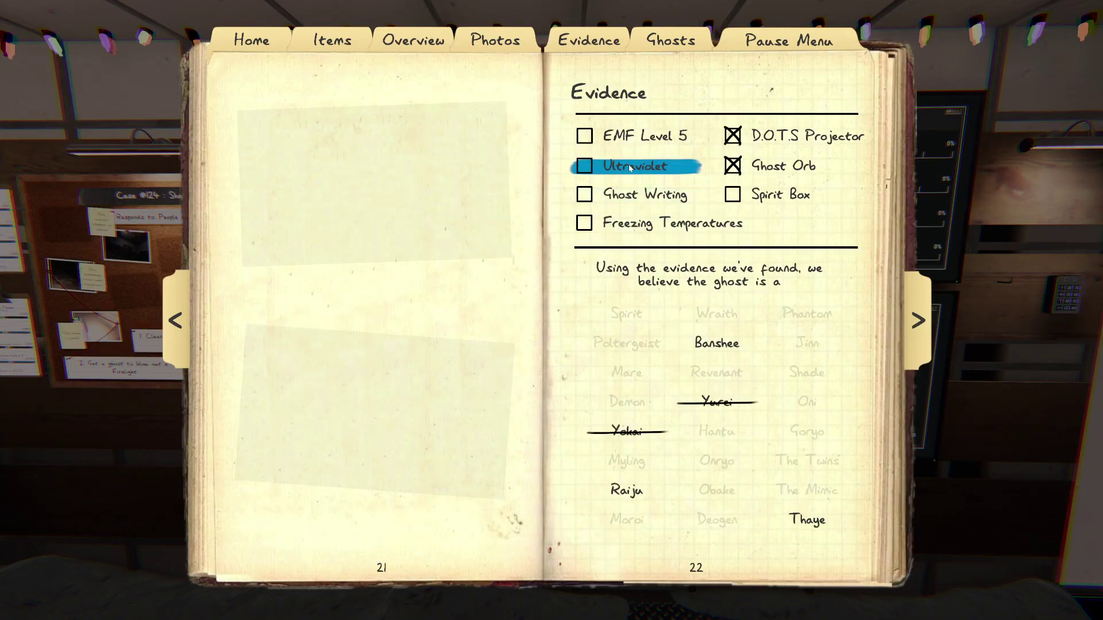
key("j")
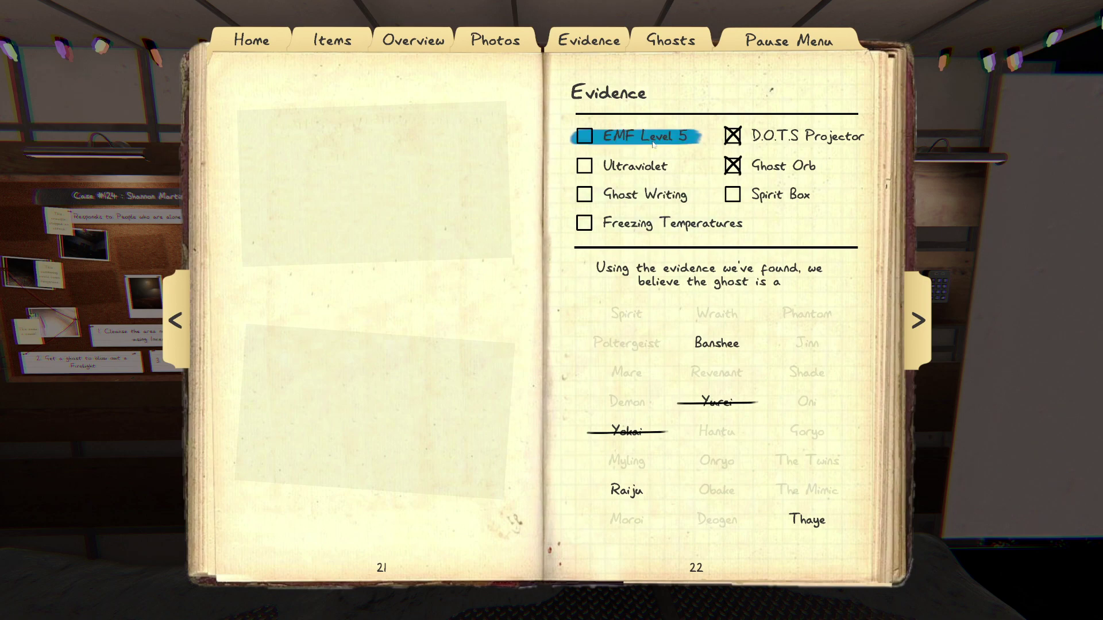
left_click(595, 135)
left_click(626, 491)
key("j")
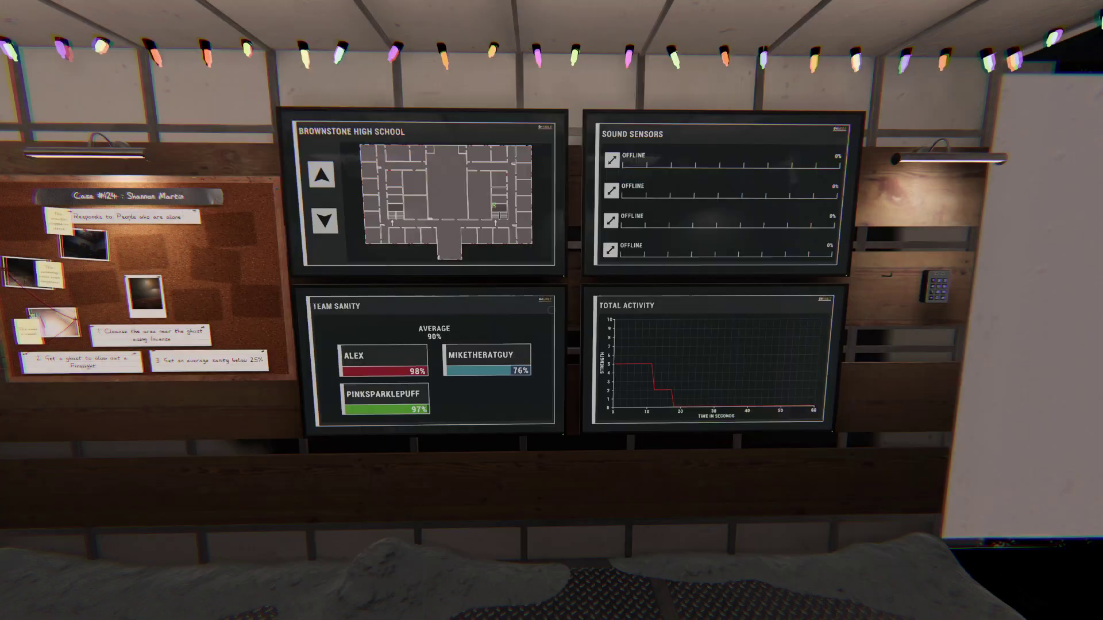
key("w")
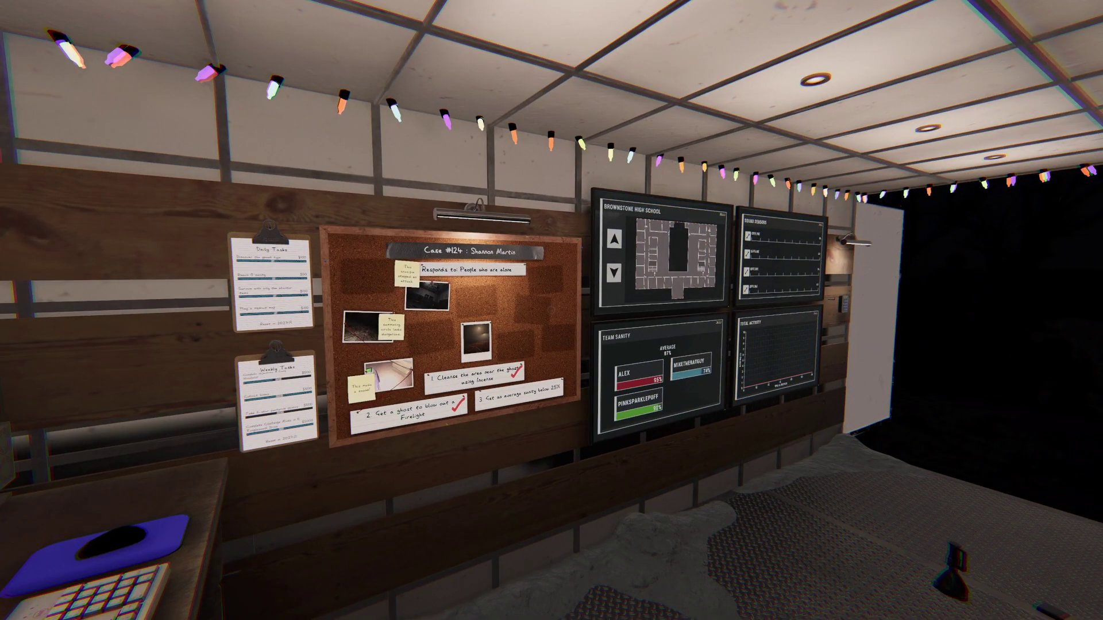
key("j")
key("j")
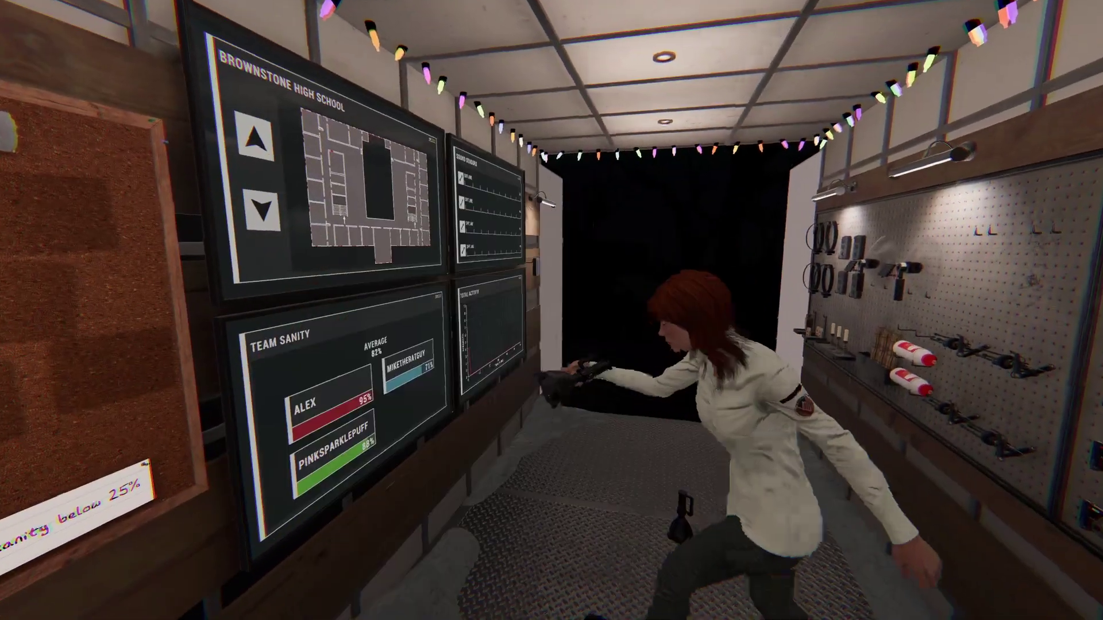
key("j")
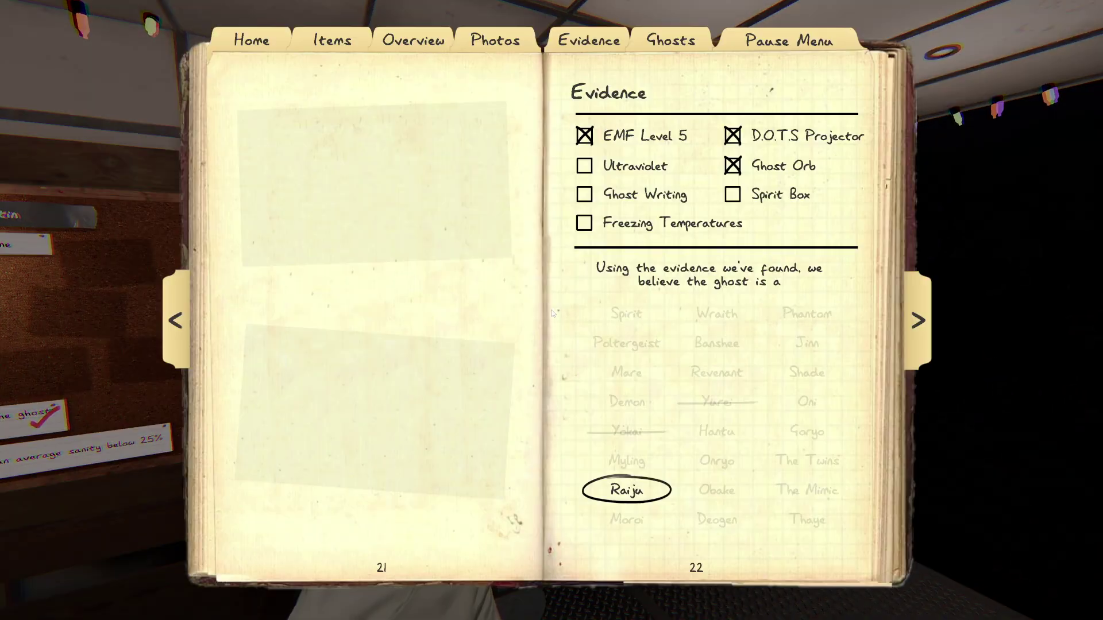
key("j")
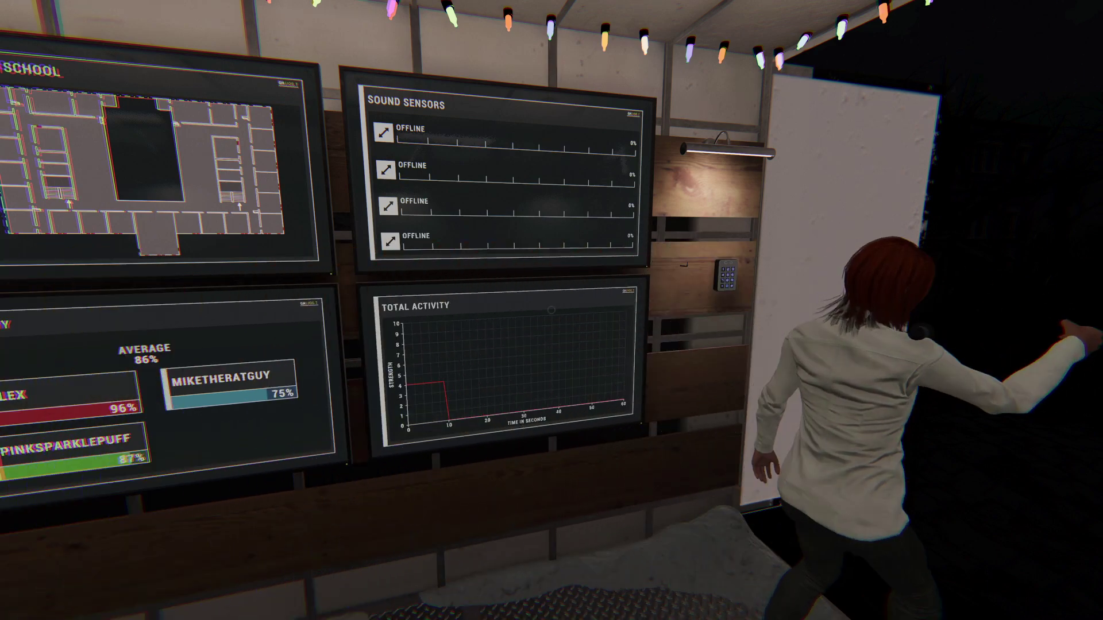
Move around the truck until the Raiju debriefing with the $855 total appears
key("w")
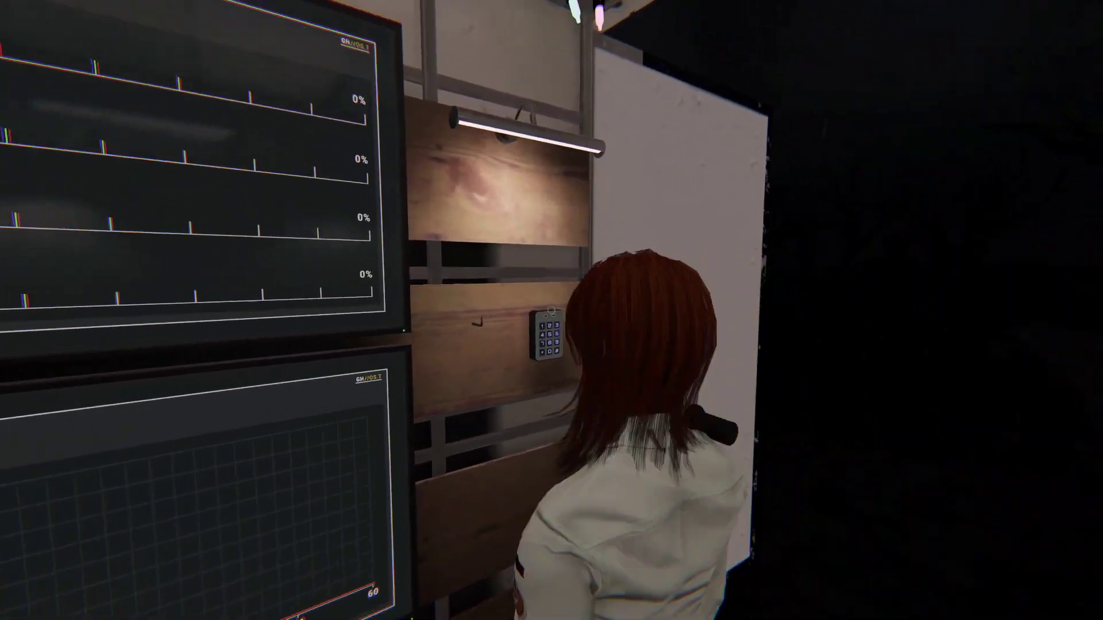
key("s")
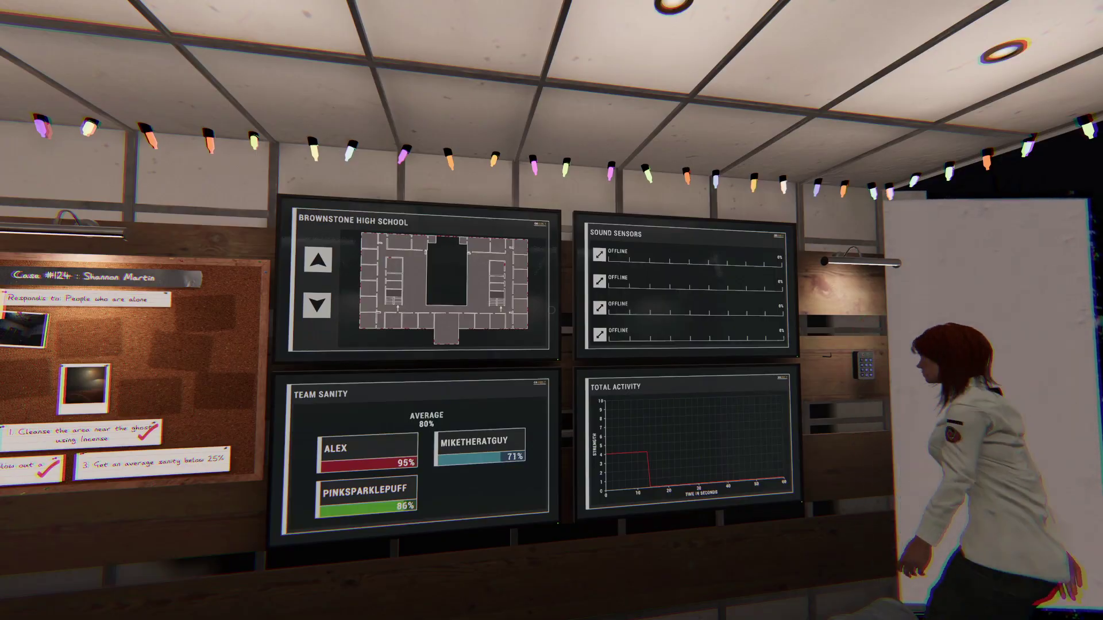
key("w")
key("w")
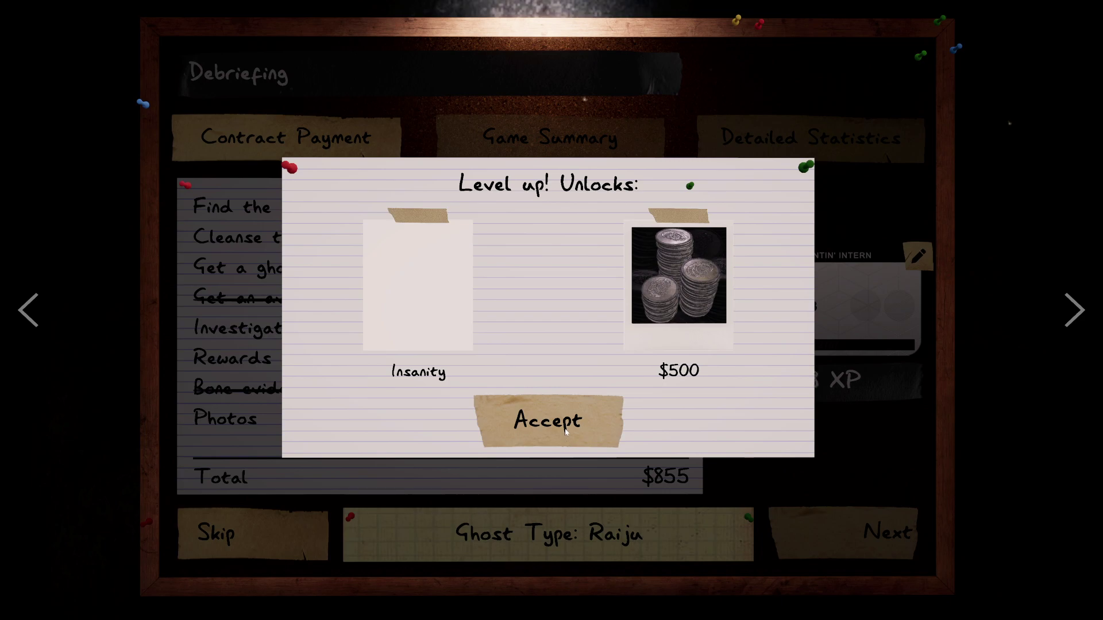
Accept the Insanity and $500 unlocks, check match statistics, then return to the lobby
left_click(575, 422)
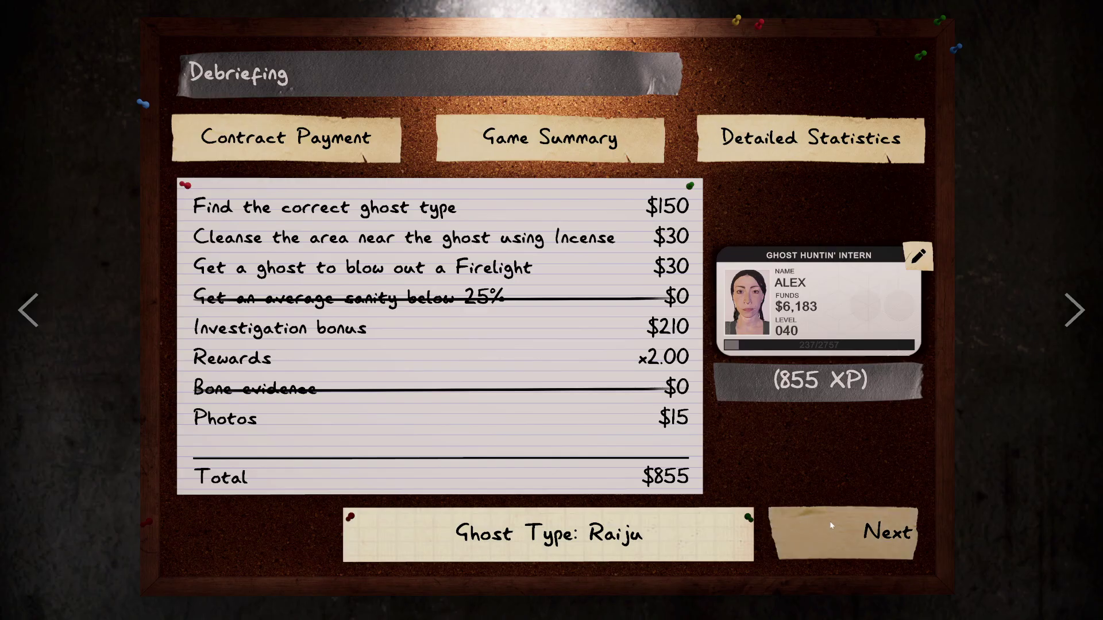
left_click(779, 151)
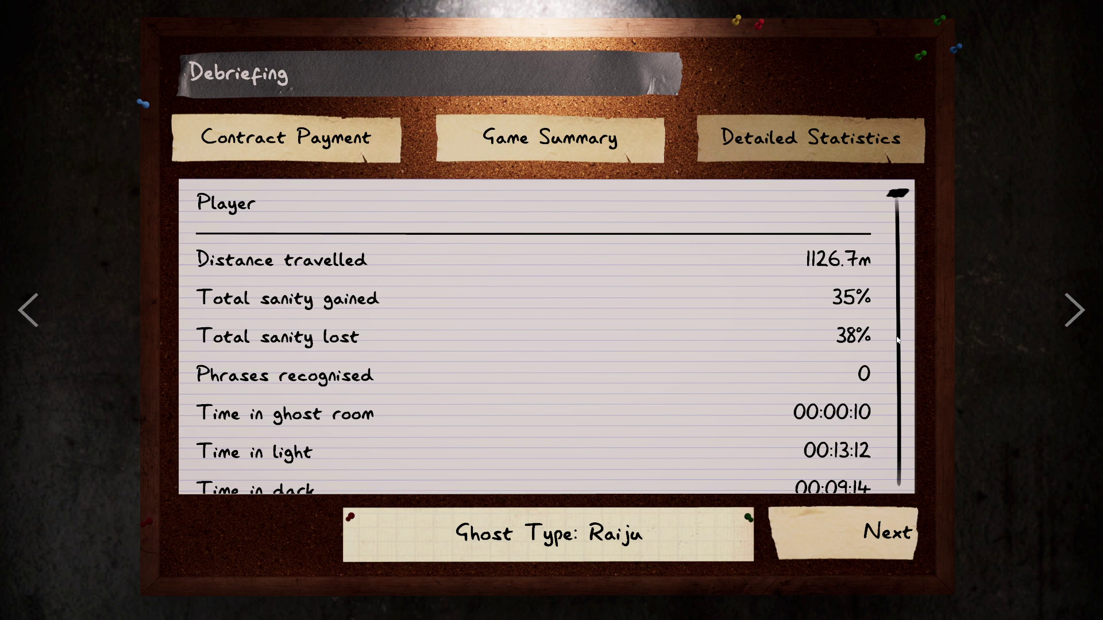
mouse_move(896, 195)
left_mouse_down()
mouse_move(897, 495)
mouse_move(898, 194)
left_mouse_up()
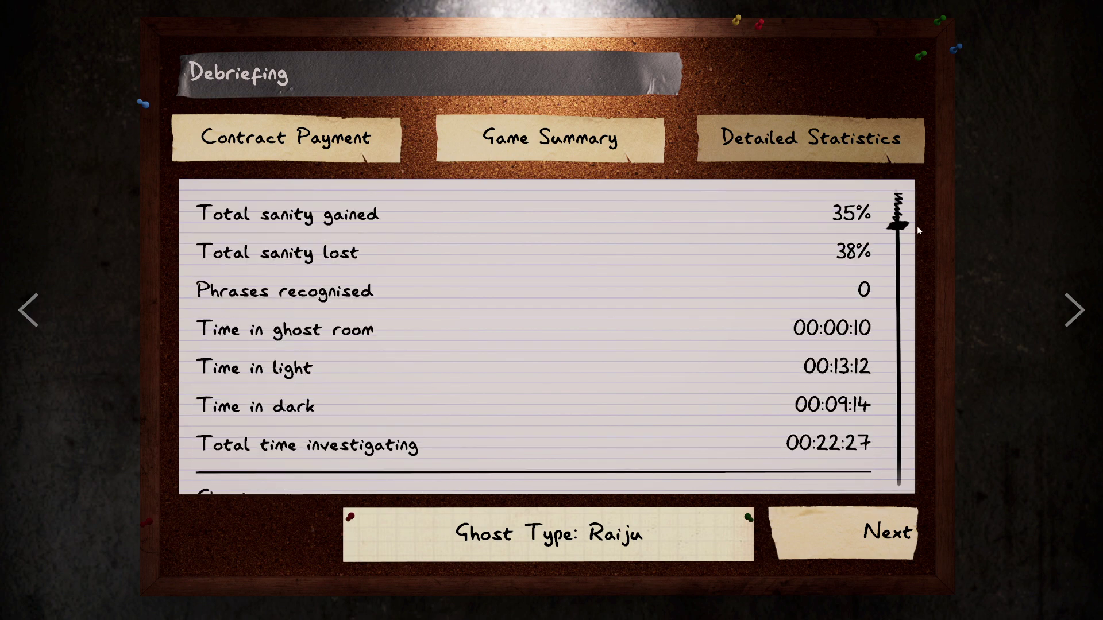
left_click(817, 532)
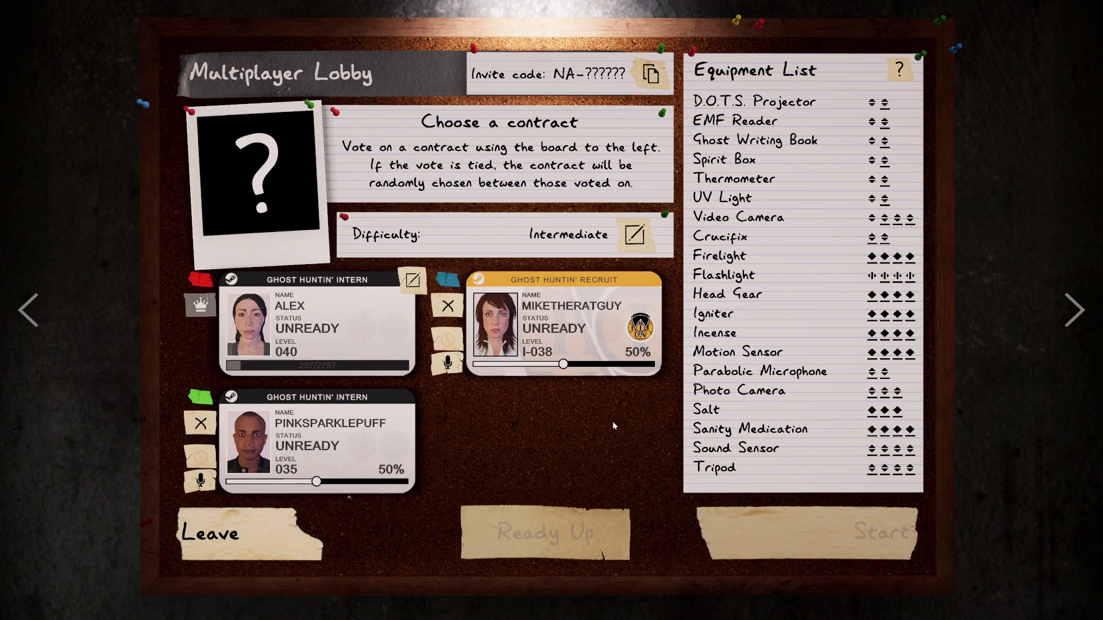